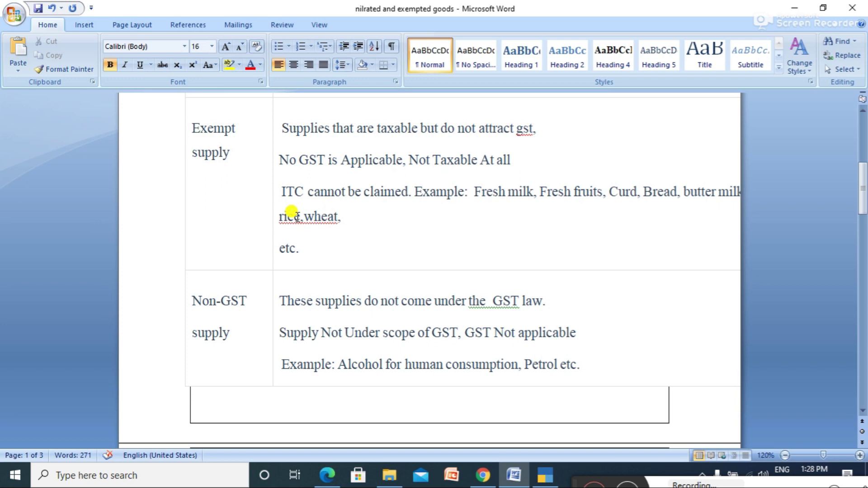
Step: Switch to TallyPrime and start a new ledger named Purchase Exempt under the Purchase Accounts group
key("alt+Tab")
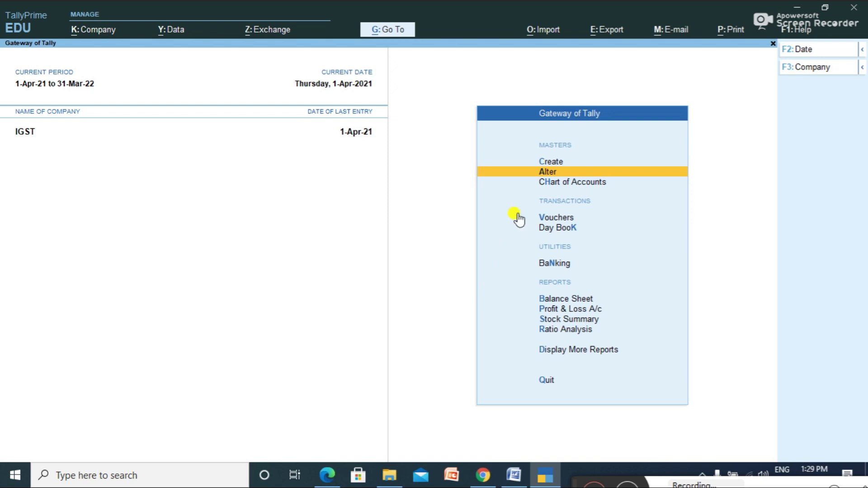
left_click(557, 162)
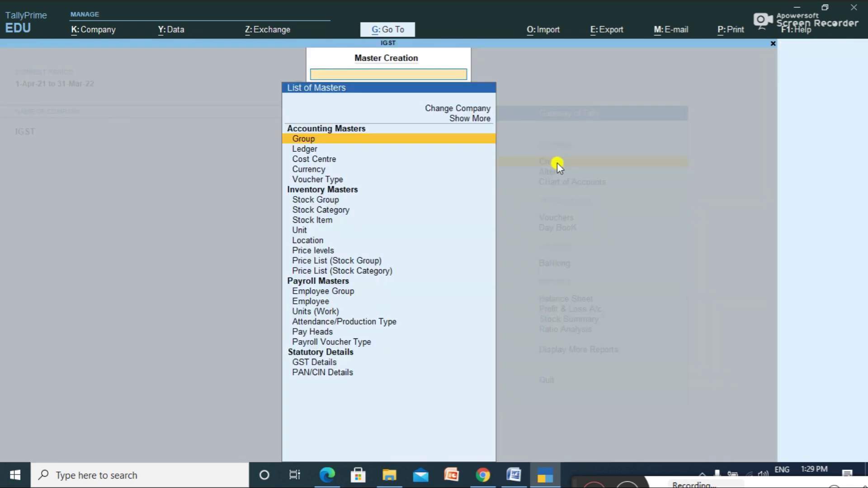
key("Down")
key("Return")
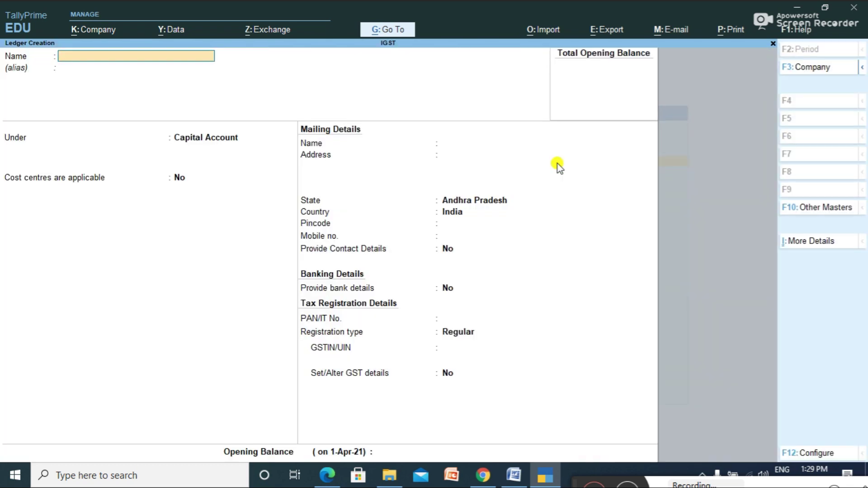
type("Purchase Exempt")
key("Return")
key("Return")
type("P")
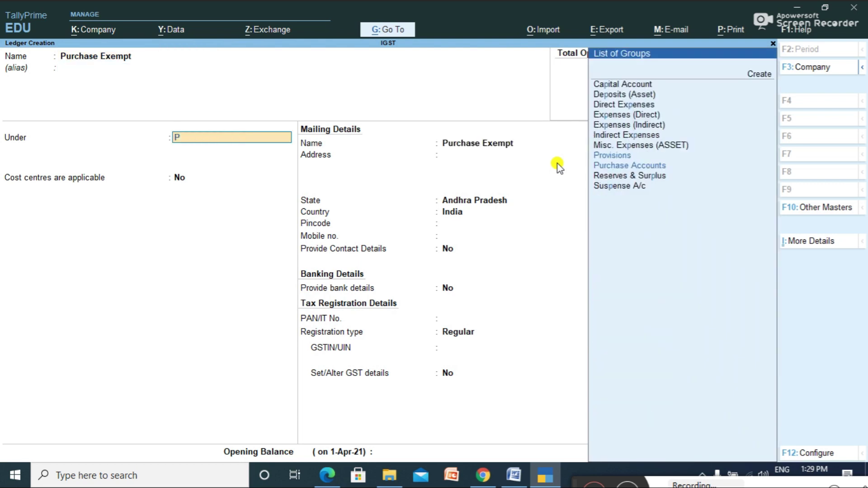
type("u")
key("Return")
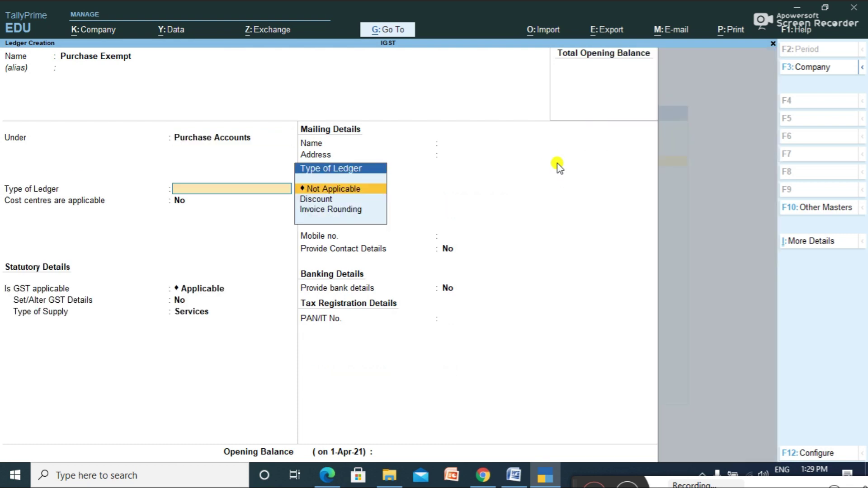
Step: Keep the ledger type Not Applicable, enable GST details and set the nature of transaction to Purchase Exempt
key("Return")
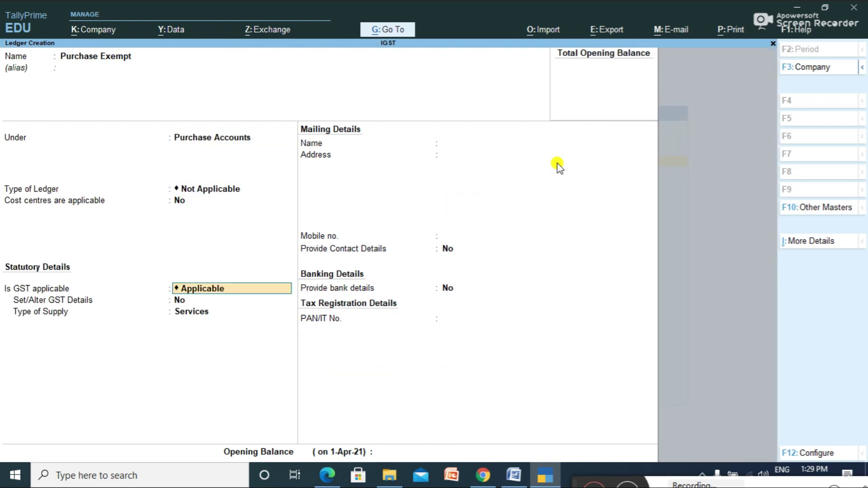
key("Return")
type("yes")
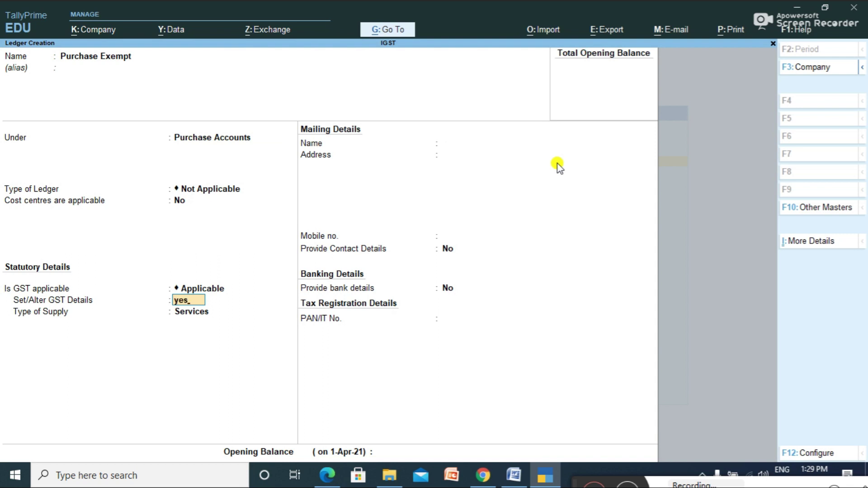
key("Return")
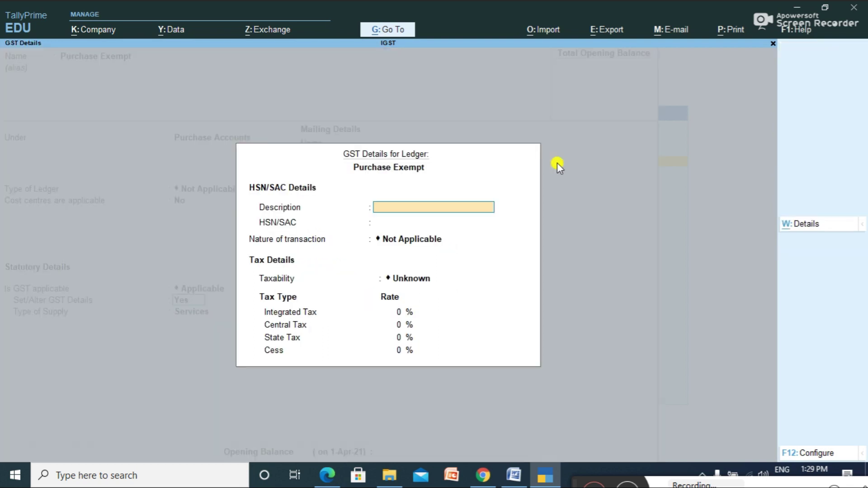
key("Return")
key("Return")
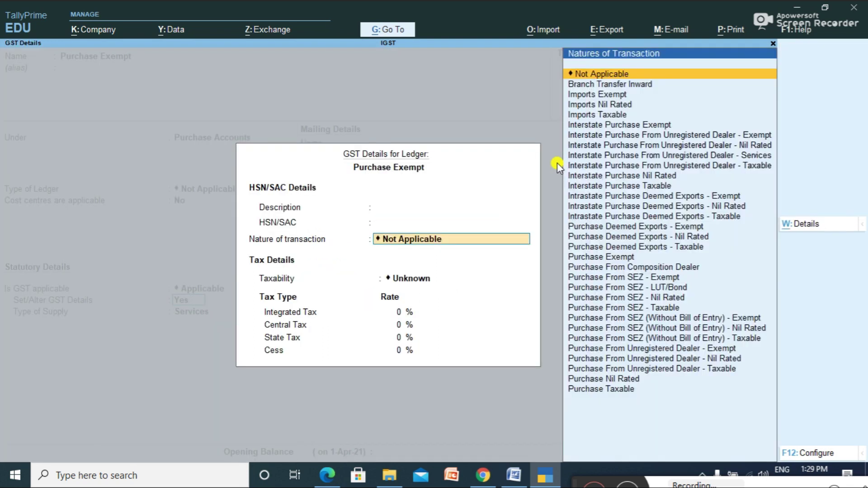
type("P")
key("Down")
key("Down")
key("Down")
key("Down")
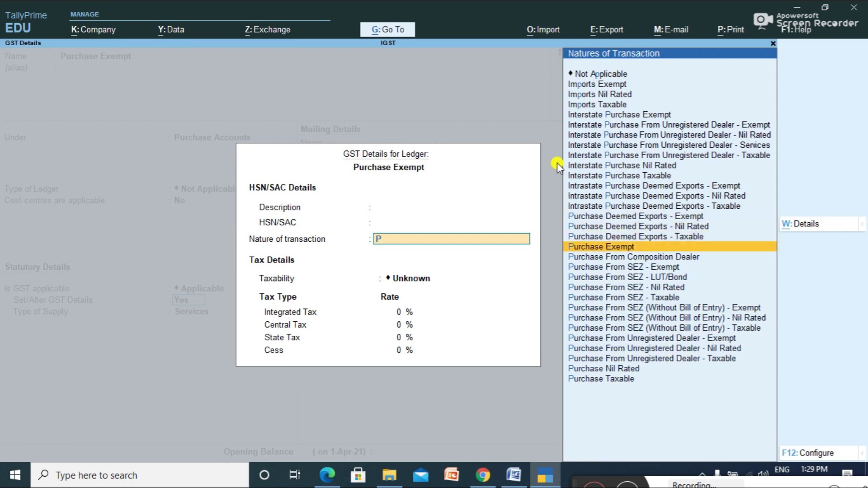
key("Return")
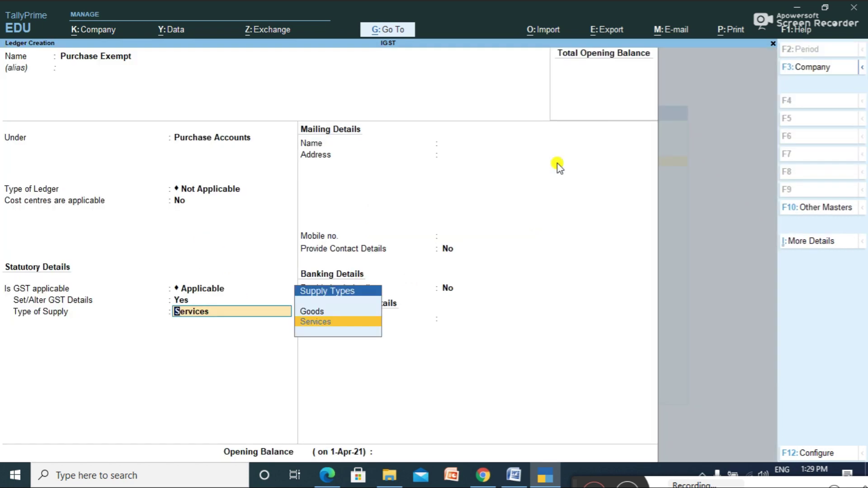
Step: Set the type of supply to Goods and save the Purchase Exempt ledger without an opening balance
key("Up")
key("Return")
key("Return")
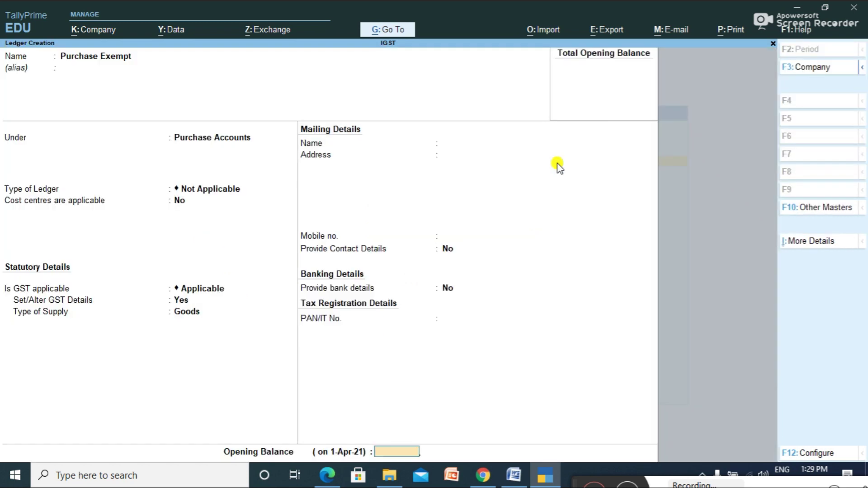
key("Return")
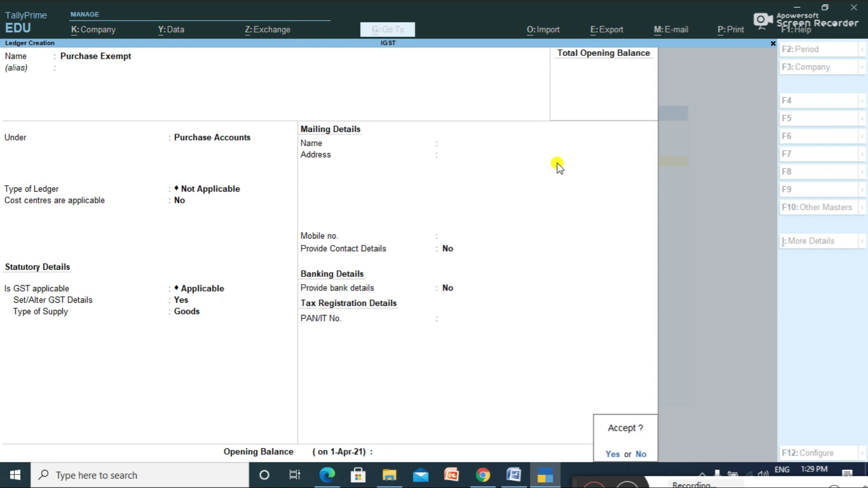
key("Return")
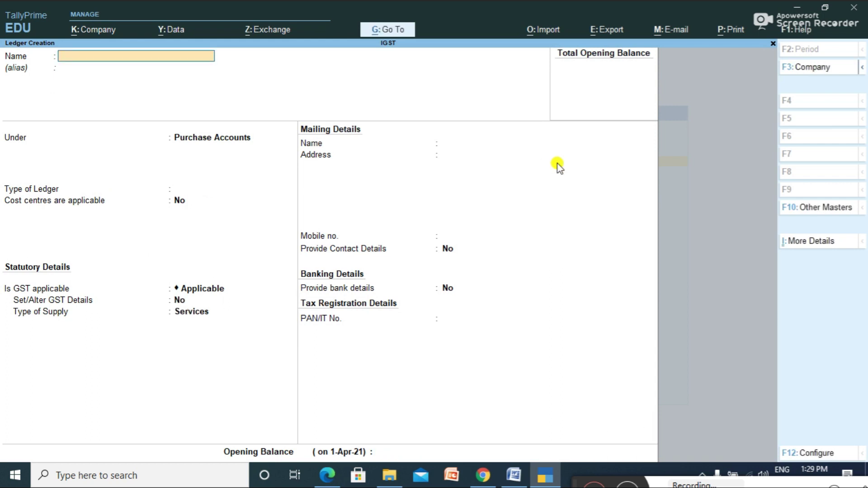
Step: Start another ledger named Sales Exempt under the Sales Accounts group
type("les Exempt")
key("Return")
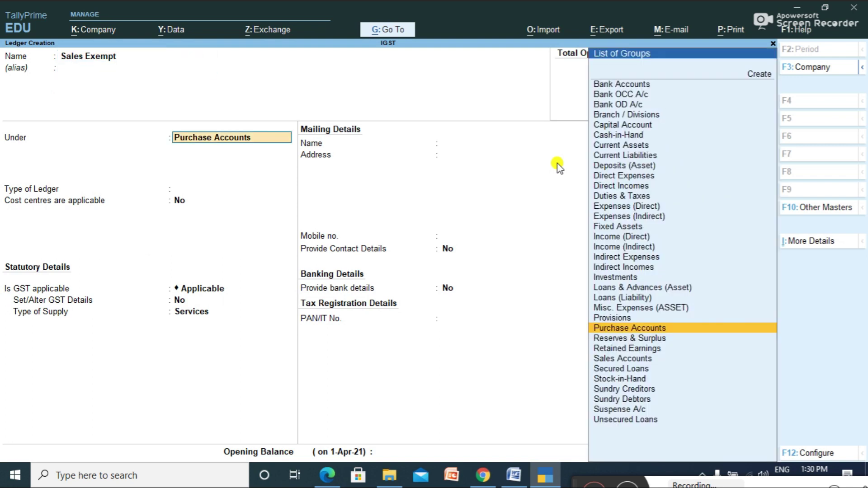
type("Sa")
key("Return")
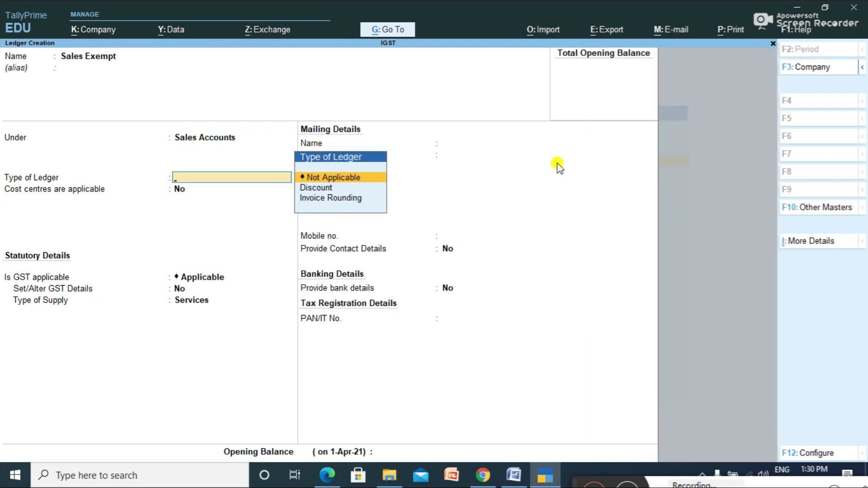
Step: Keep the ledger type Not Applicable, enable GST details and set the nature of transaction to Sales Exempt
key("Return")
key("Return")
key("Return")
type("yes")
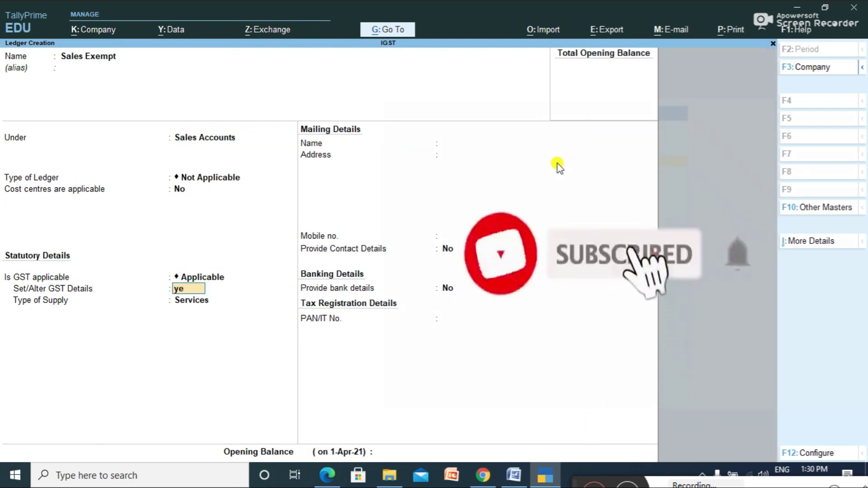
key("Return")
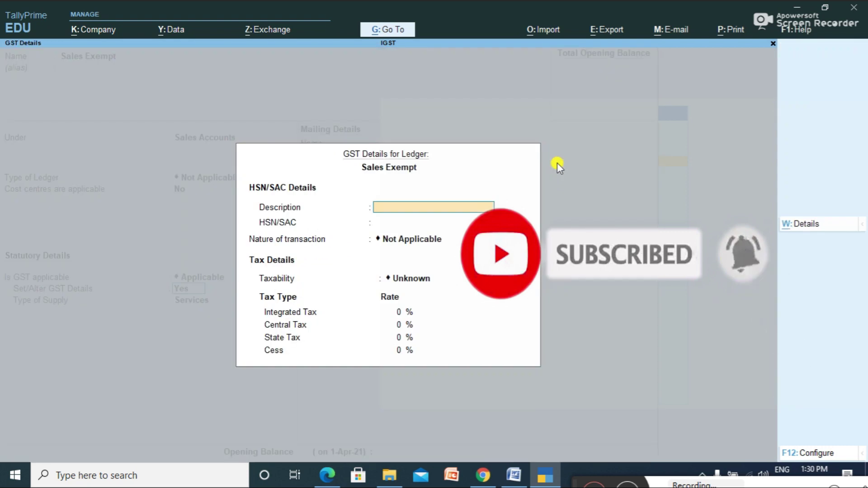
key("Return")
key("Return")
type("Sa")
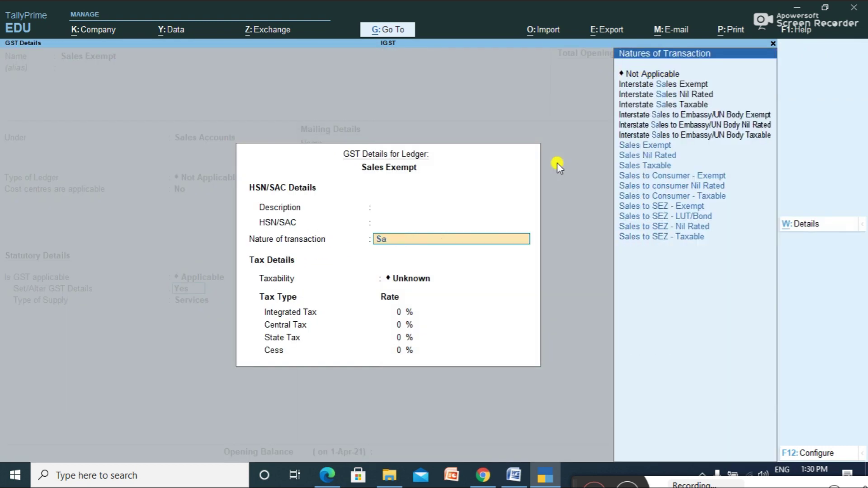
key("Down")
key("Up")
key("Return")
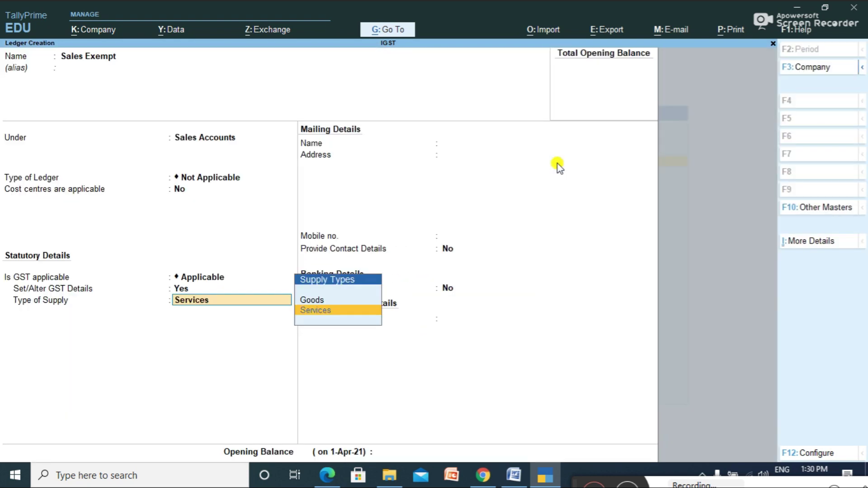
Step: Set the type of supply to Goods and save the Sales Exempt ledger without an opening balance
key("Up")
key("Return")
key("Return")
key("Return")
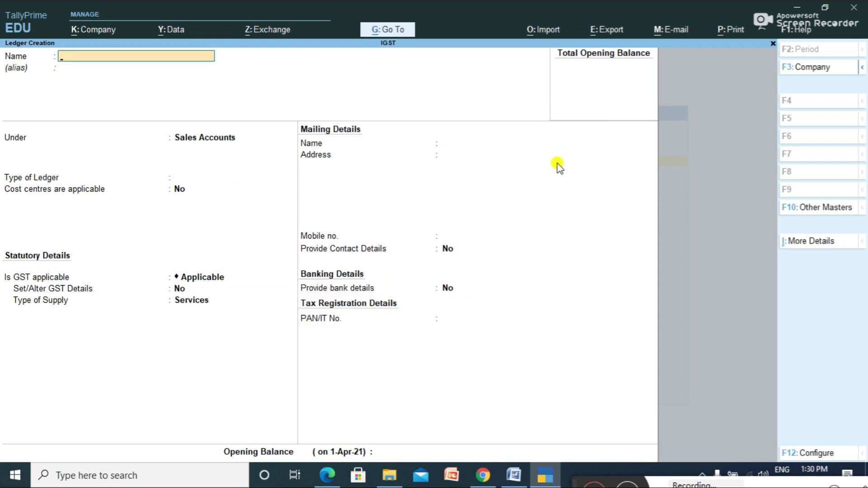
Step: Start a supplier ledger named Hyper Super Marlket under Sundry Creditors, keeping bill-by-bill balances enabled
type("Hyper Super Marlket")
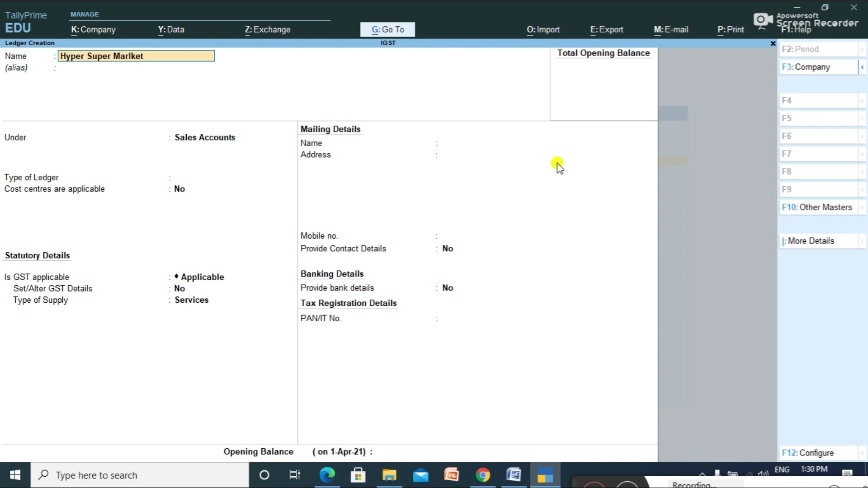
key("Return")
key("Return")
type("S")
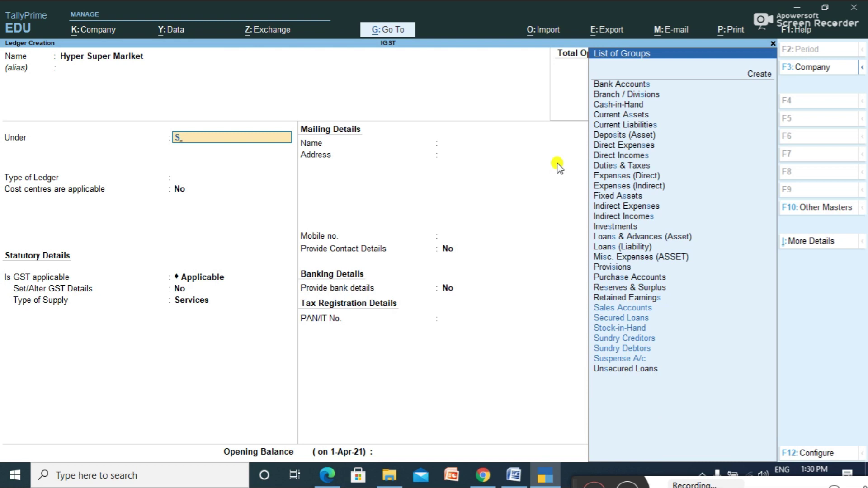
key("Down")
key("Down")
key("Down")
key("Return")
key("Return")
key("Return")
key("Return")
key("Return")
key("Return")
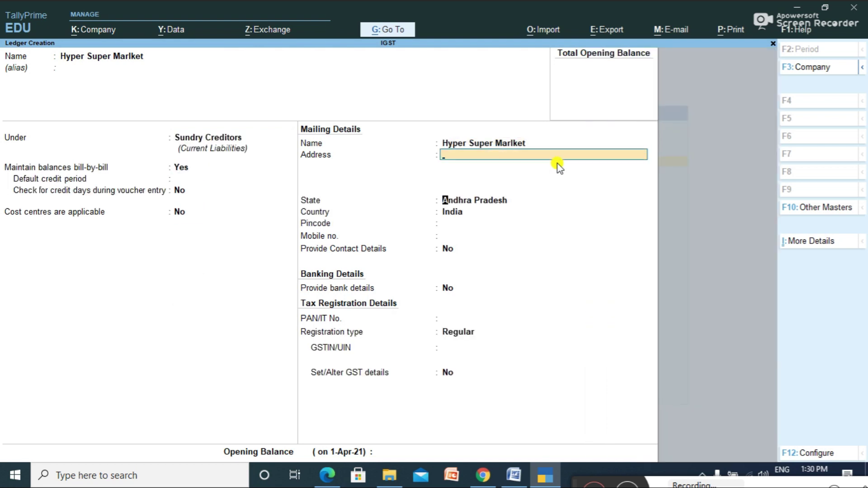
Step: Keep the default mailing details and Regular registration, leave the GSTIN/UIN blank and save the supplier ledger
key("Return")
key("Return")
key("Return")
key("Return")
key("Return")
key("Return")
key("Return")
key("Return")
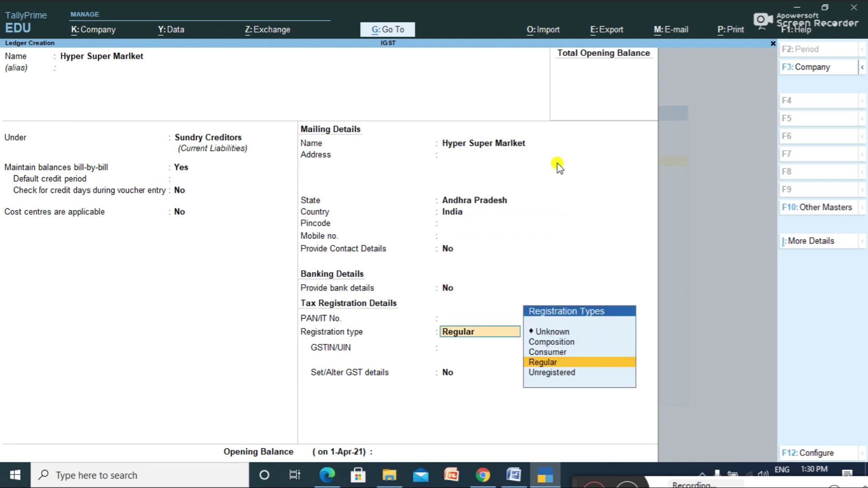
key("Return")
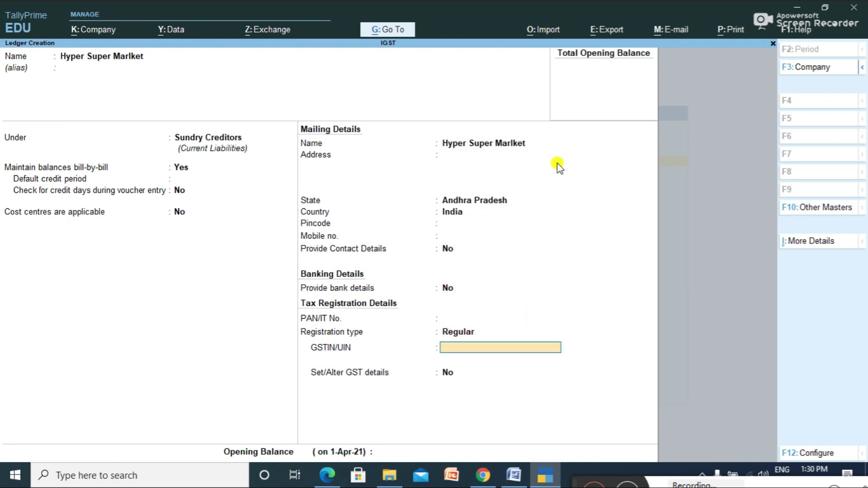
key("Return")
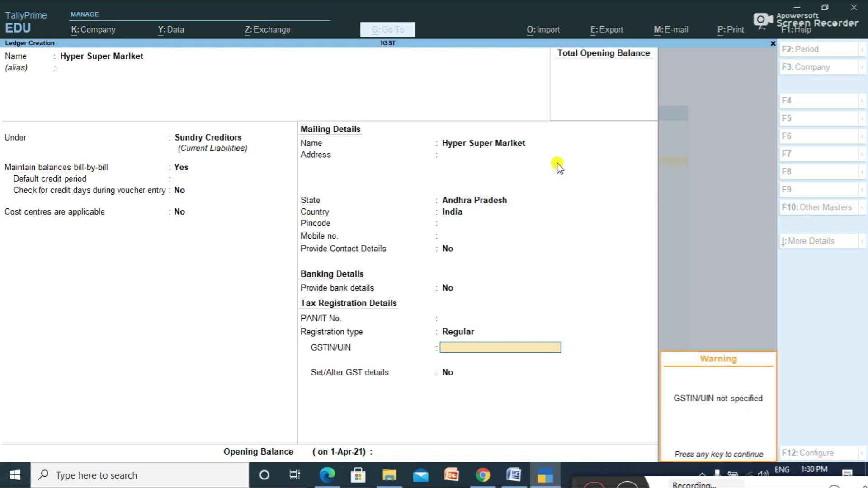
key("Return")
key("Return")
key("Return")
key("Return")
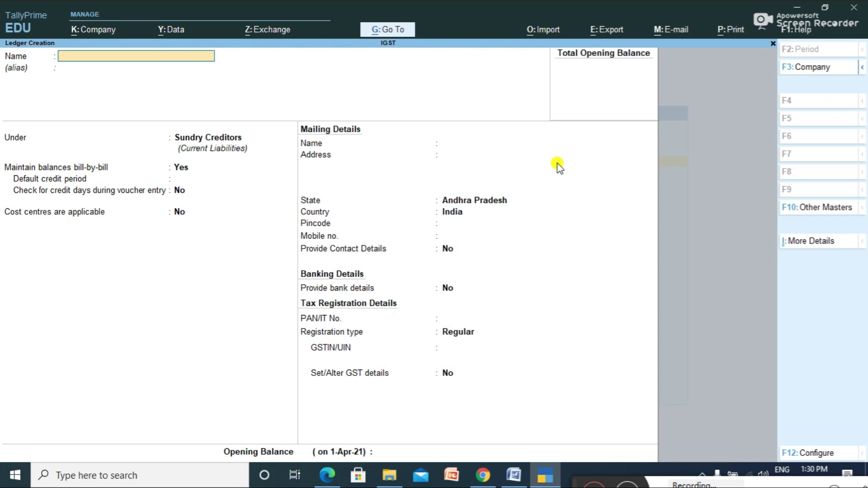
Step: Start a ledger with the customer's name under Sundry Debtors, keeping the default balance, mailing and banking details
type("Chandhu")
key("Return")
key("Return")
type("S")
key("Down")
key("Down")
key("Down")
key("Down")
key("Return")
key("Return")
key("Return")
key("Return")
key("Return")
key("Return")
key("Return")
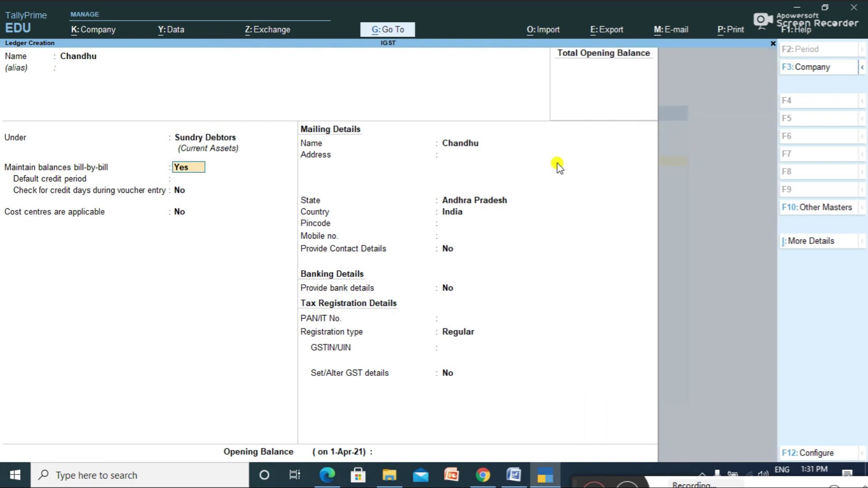
key("Return")
key("Return")
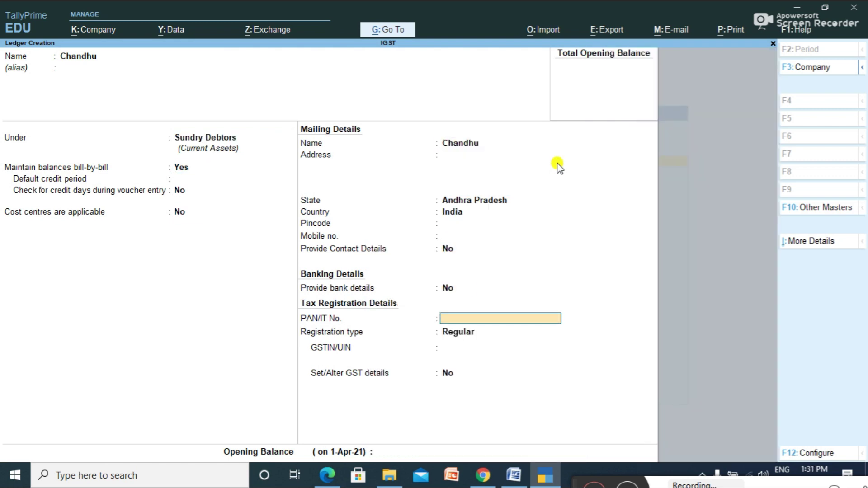
Step: Set the customer's registration type to Unregistered, keep GST details at No and save the ledger
key("Return")
key("Down")
key("Return")
key("Return")
key("Return")
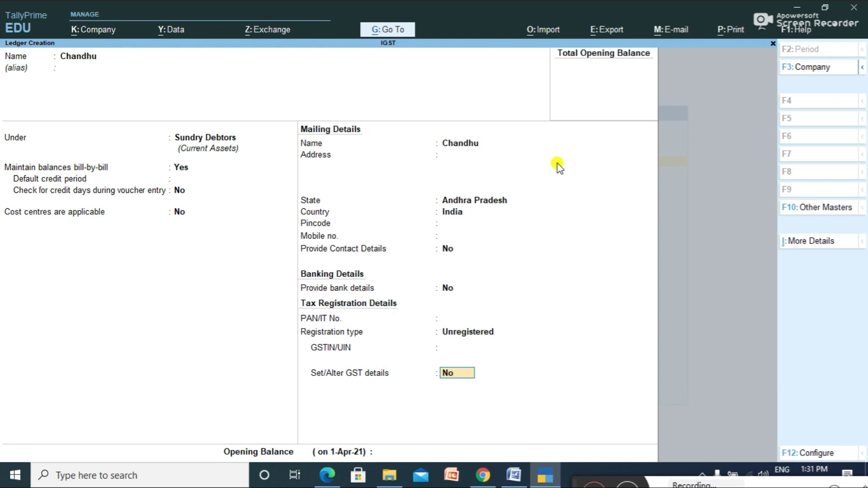
key("Return")
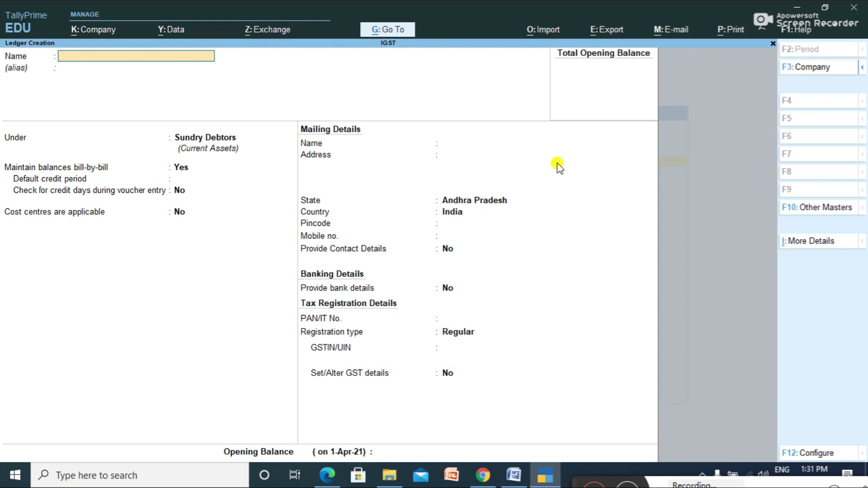
Step: Leave ledger creation and open the creation form for a new stock item
key("Escape")
key("Escape")
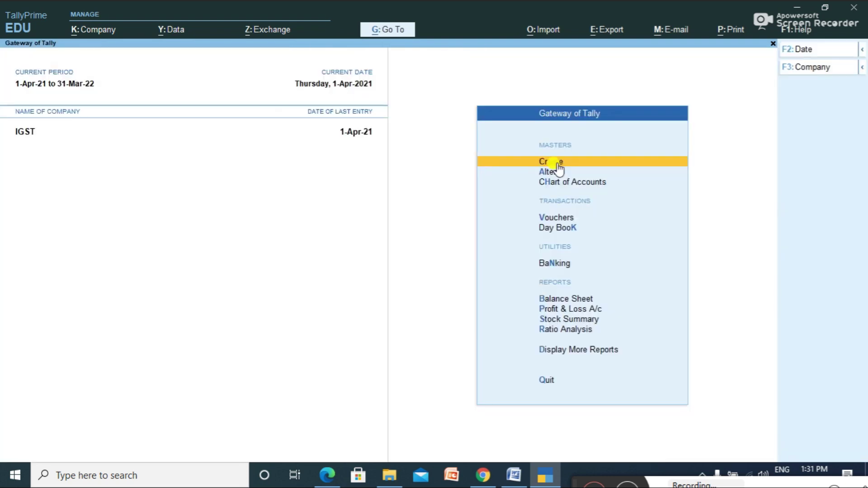
left_click(559, 166)
key("Down")
key("Down")
key("Down")
key("Down")
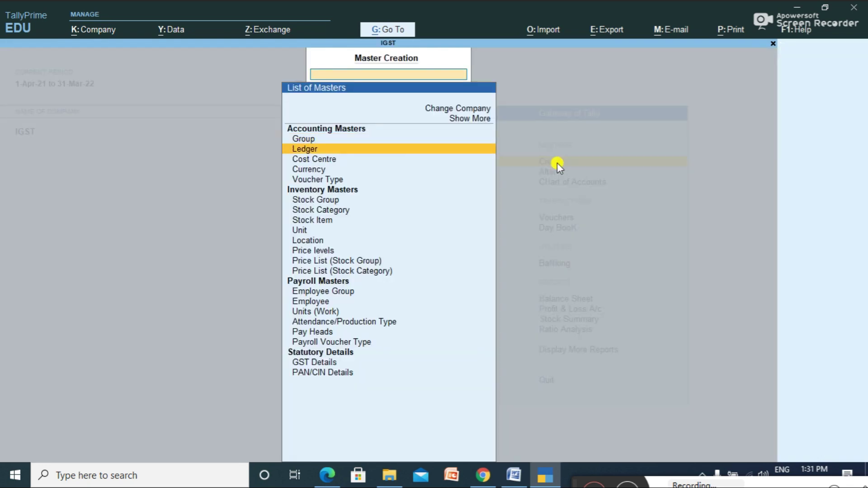
key("Down")
key("Down")
key("Down")
key("Return")
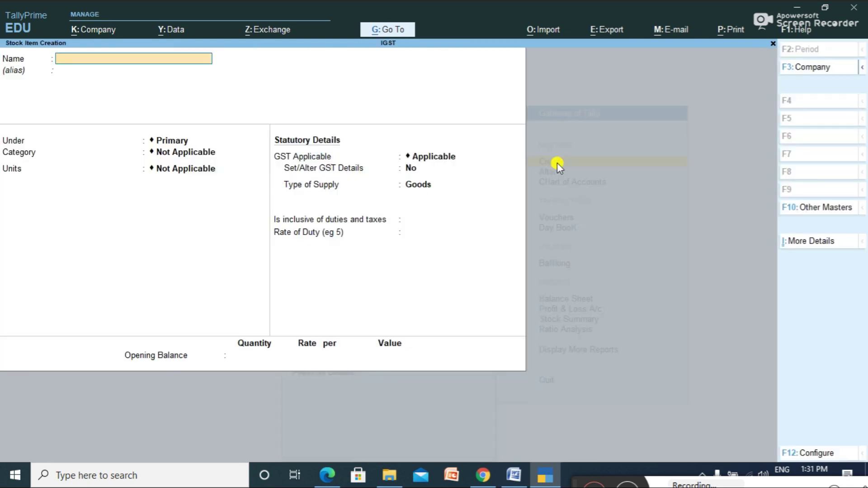
Step: Enter stock item Rice under Primary with category Not Applicable, units kgs, no alternate units and no batches
type("Rice")
key("Return")
key("Return")
key("Return")
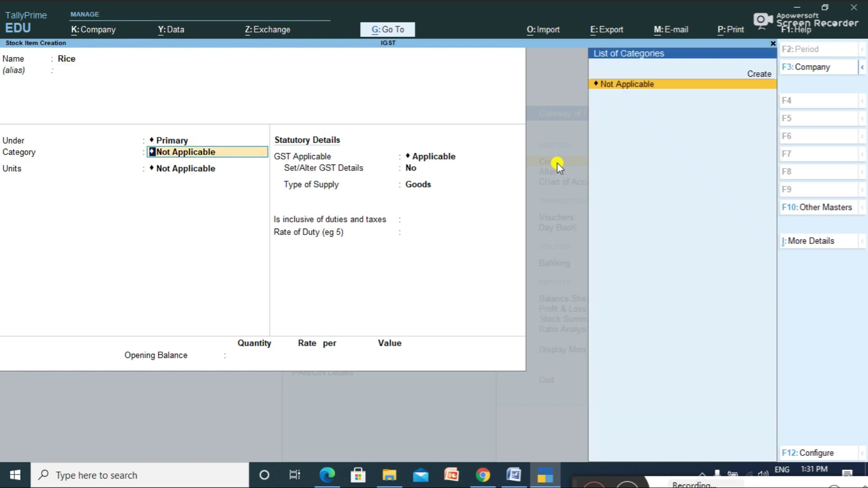
key("Return")
key("Down")
key("Return")
key("Return")
key("Return")
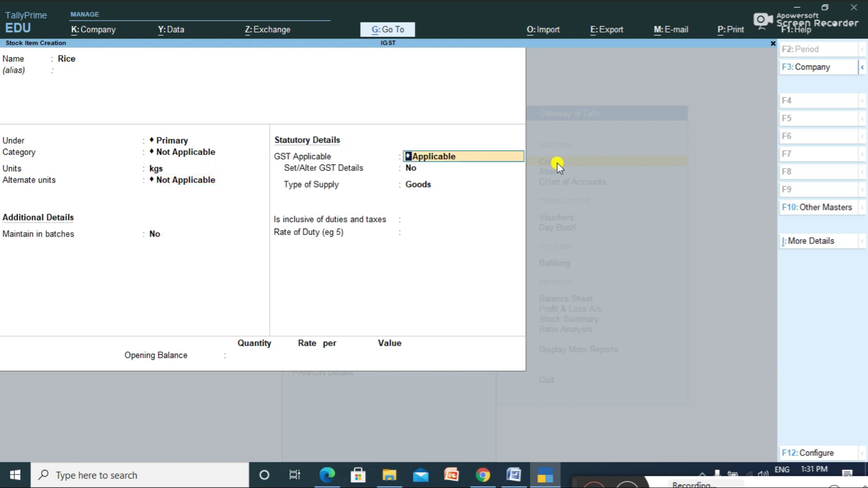
Step: Keep GST Applicable for Rice, turn on Set/Alter GST Details and set its taxability to Exempt, leaving the HSN/SAC details blank
key("Return")
type("yes")
key("Return")
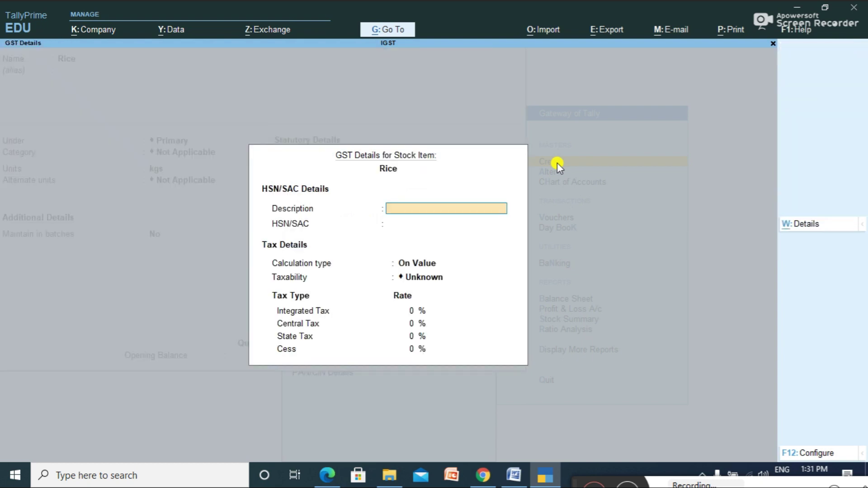
key("Return")
key("Return")
key("Return")
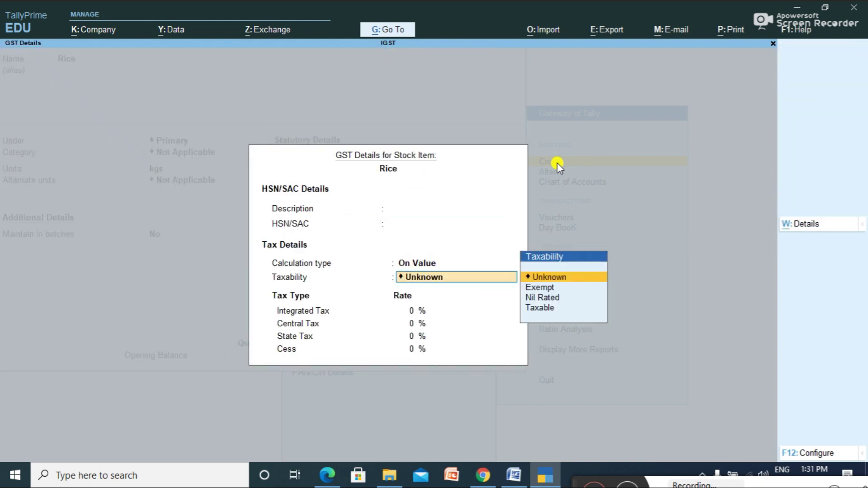
key("Down")
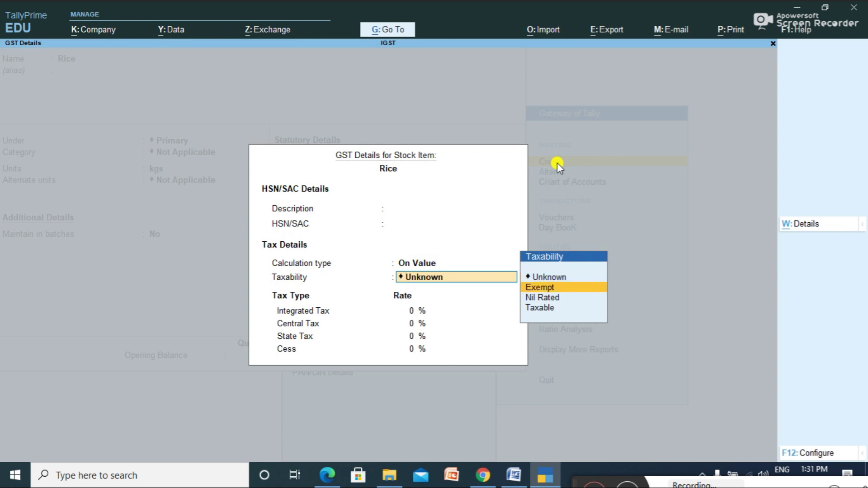
key("Return")
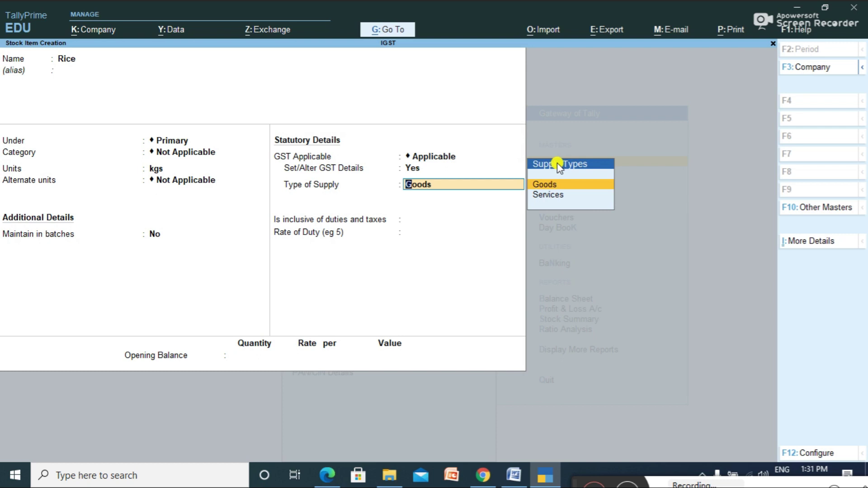
Step: Keep Goods as the type of supply for Rice, leave the duty rate and opening balance blank and save the item
key("Return")
key("Return")
key("Return")
key("Return")
key("Return")
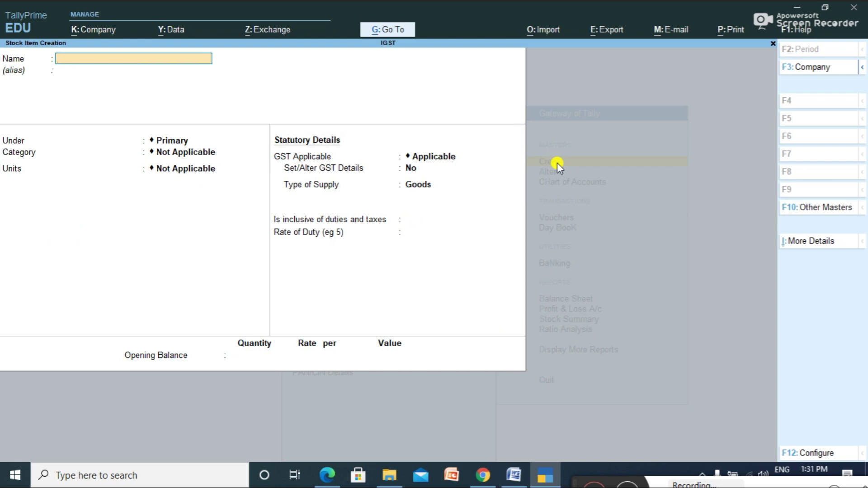
Step: Enter stock item Wheat under Primary with category Not Applicable, units kgs, no alternate units and no batches
type("Wheat")
key("Return")
key("Return")
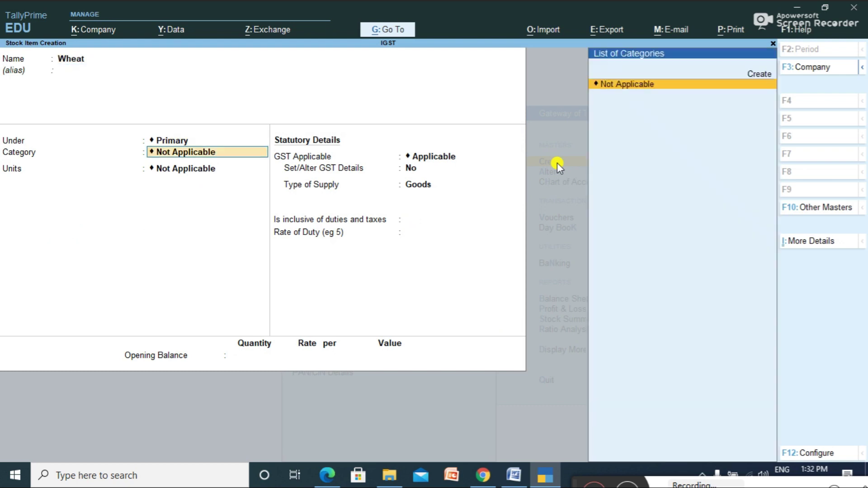
key("Return")
key("Down")
key("Return")
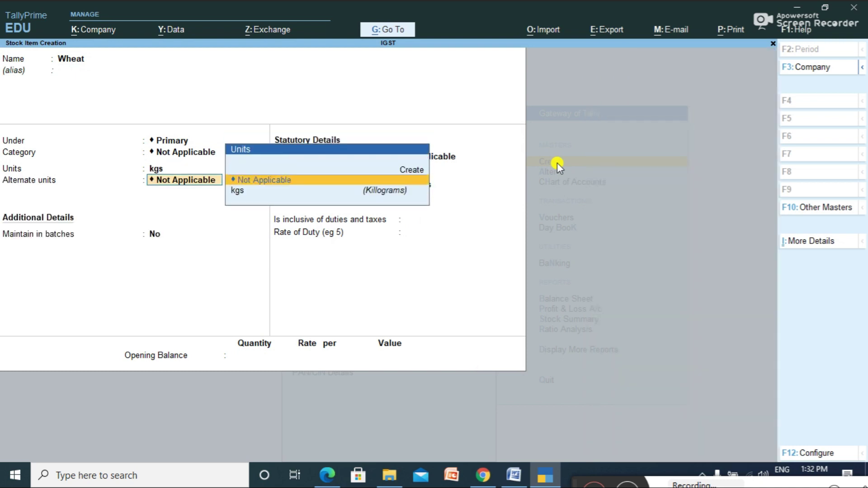
key("Return")
key("Return")
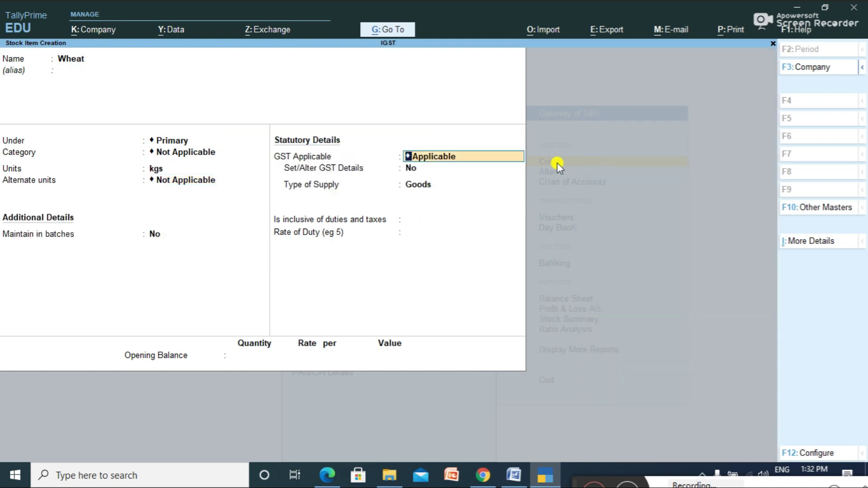
Step: Keep GST Applicable for Wheat, turn on Set/Alter GST Details and set its taxability to Exempt, leaving the HSN/SAC details blank
key("Return")
type("yes")
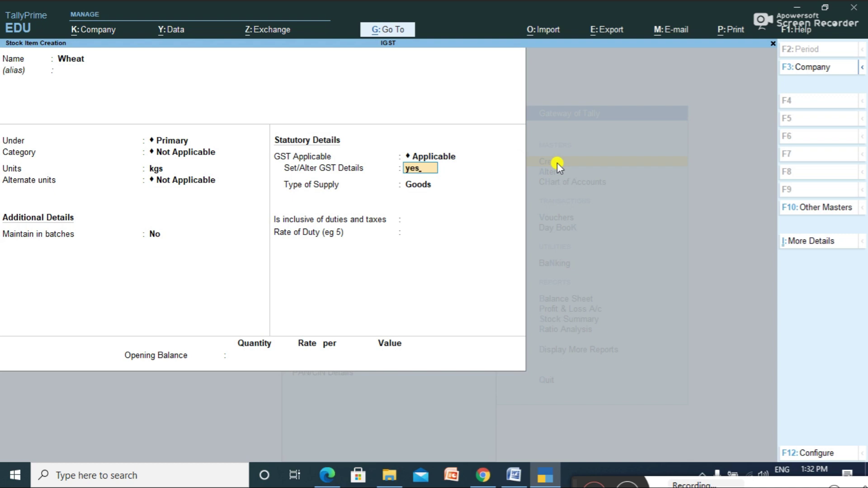
key("Return")
key("Return")
key("Return")
key("Return")
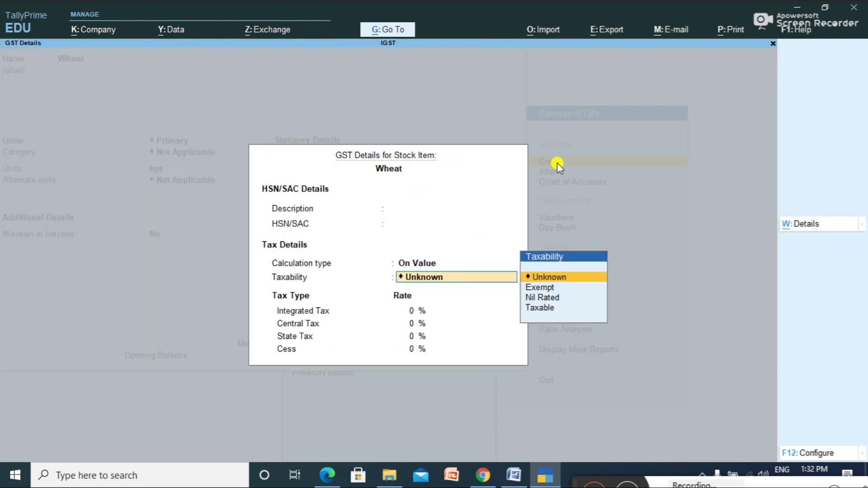
key("Down")
key("Return")
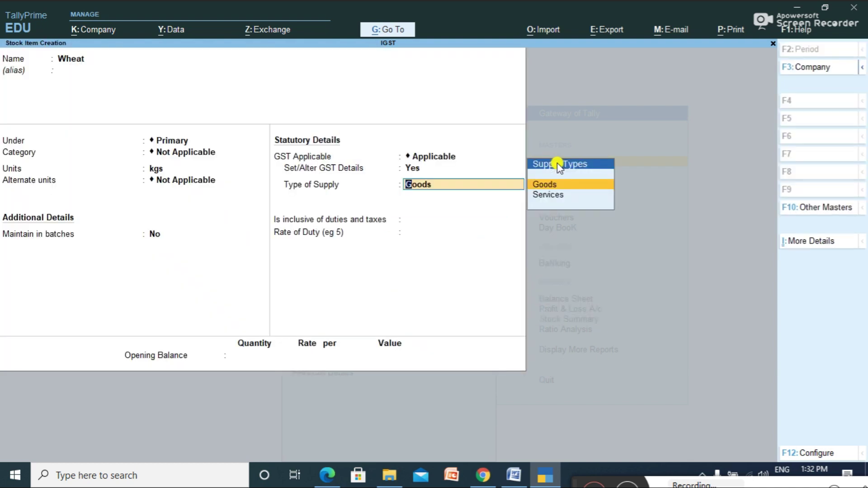
Step: Keep Goods as the type of supply for Wheat, leave the duty rate and opening balance blank and save the item
key("Return")
key("Return")
key("Return")
key("Return")
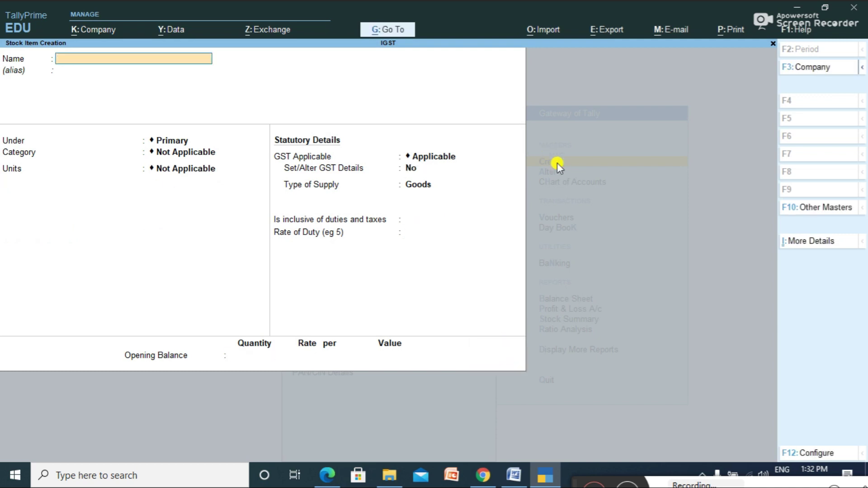
Step: Leave stock item creation, return to the Gateway of Tally and start a new purchase voucher
key("Escape")
key("Return")
key("Escape")
key("Escape")
key("Escape")
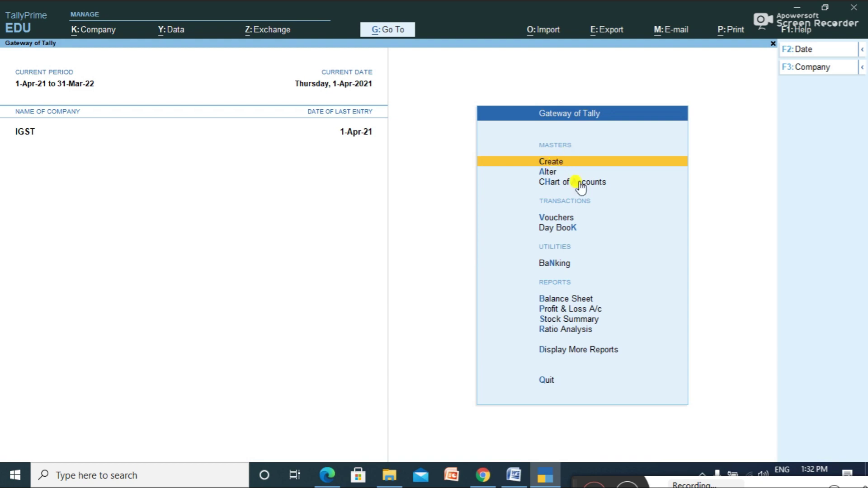
left_click(562, 220)
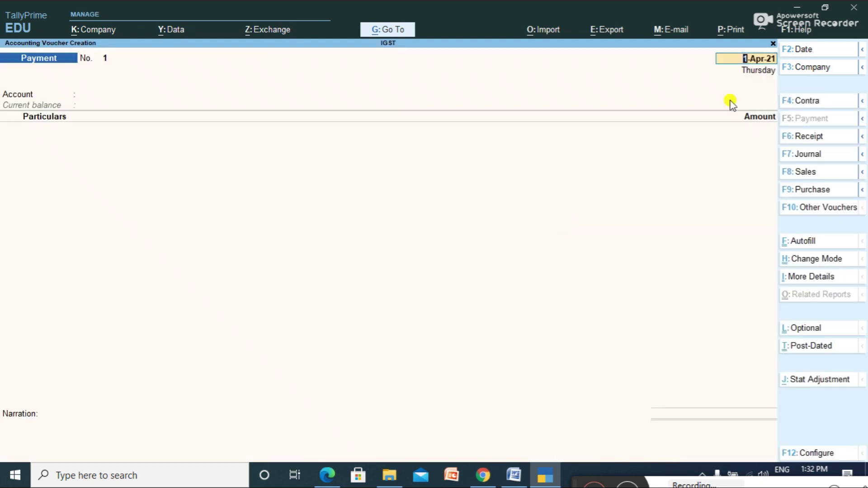
left_click(819, 191)
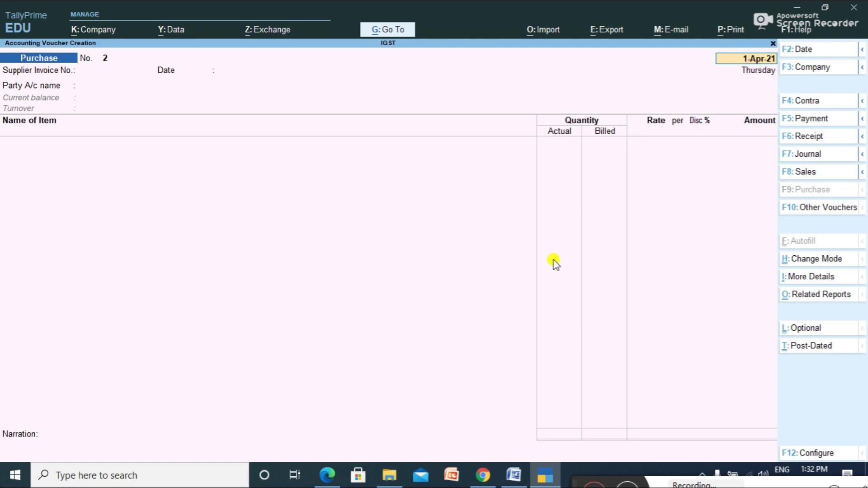
Step: Keep the purchase voucher date and enter supplier invoice number 2 dated 1-Apr-21
key("Return")
type("2")
key("Return")
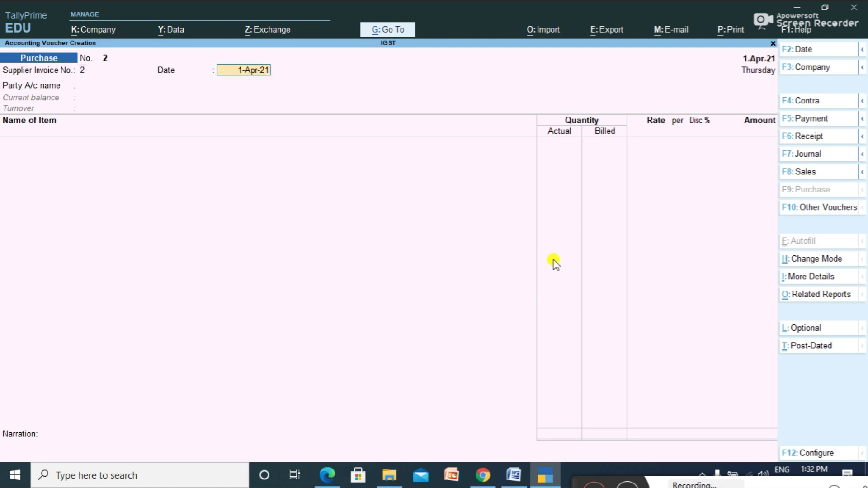
key("Return")
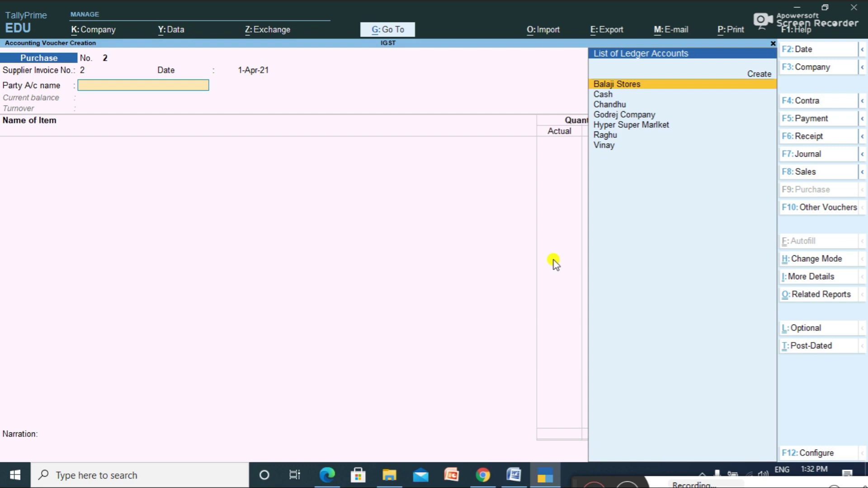
Step: Set Hyper Super Marlket as the purchase voucher's party account and accept its default supplementary details
key("Down")
key("Down")
key("Down")
key("Down")
key("Return")
key("Return")
key("Return")
key("Return")
key("Return")
key("Return")
key("Return")
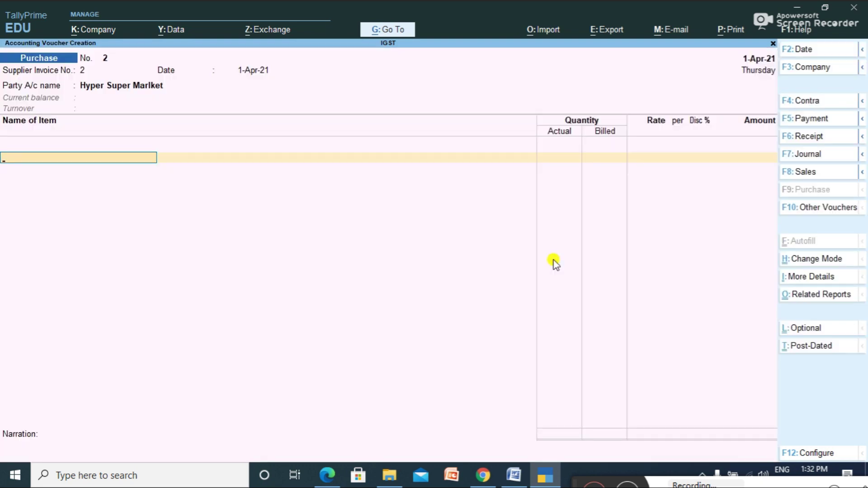
Step: Add Rice to the purchase voucher with a quantity of 100 kgs at a rate of 70 per kg
type("R")
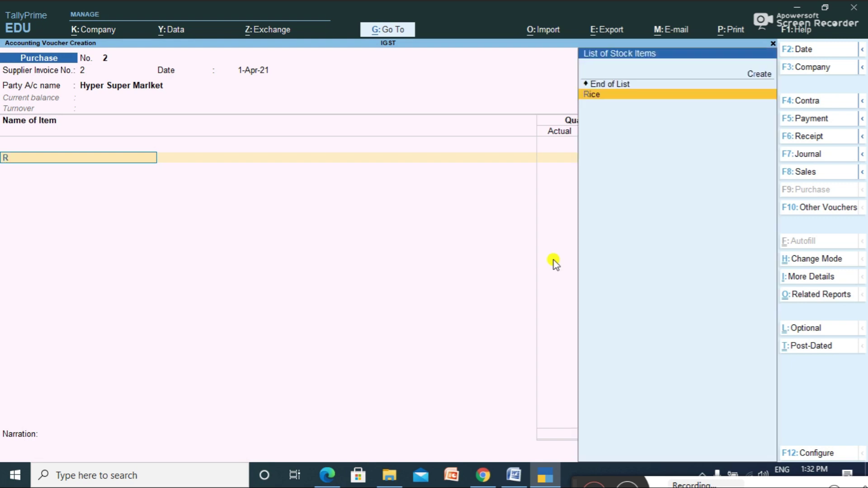
type("i")
key("Return")
type("100")
key("Return")
key("Return")
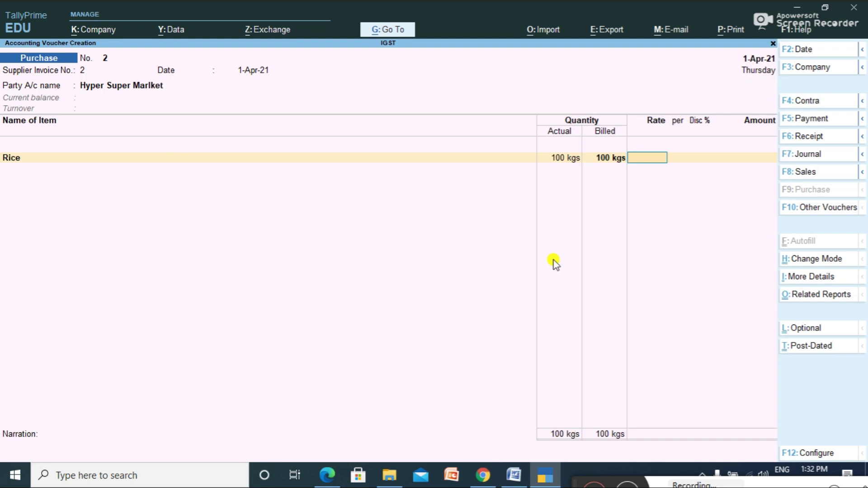
type("70")
key("Return")
key("Return")
key("Return")
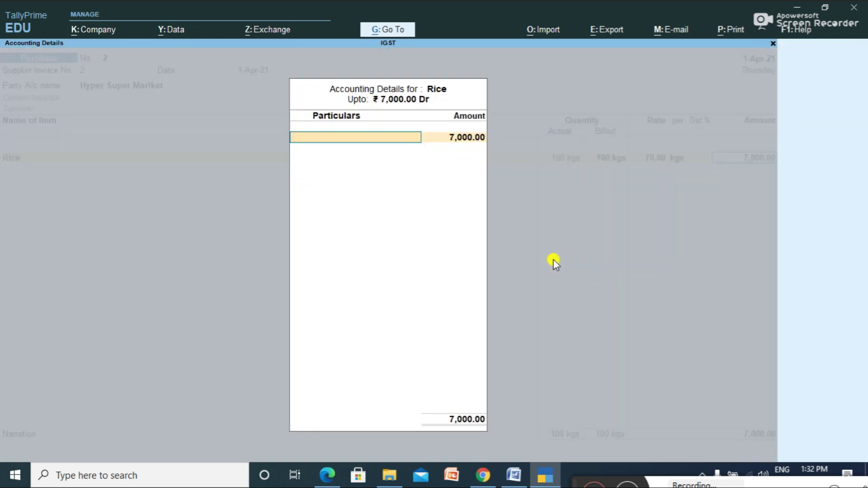
Step: Allocate the Rice amount to the Purchase Exempt ledger with Purchase Exempt as the tax classification
type("Pu")
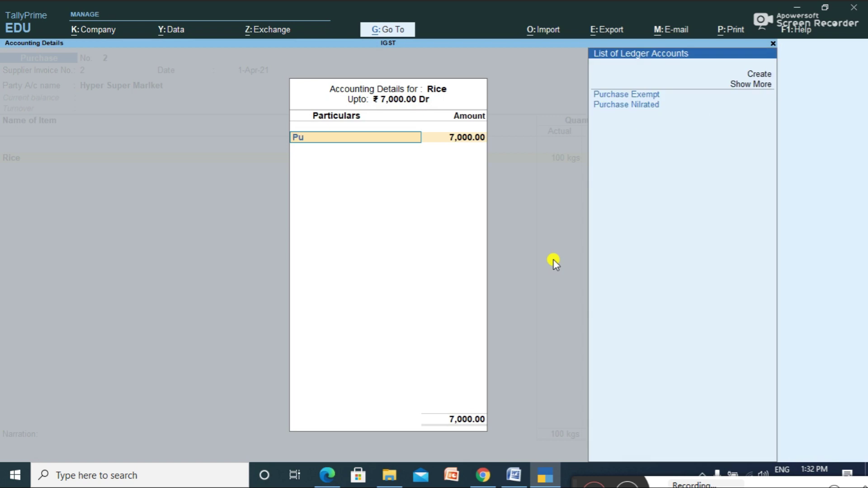
key("Return")
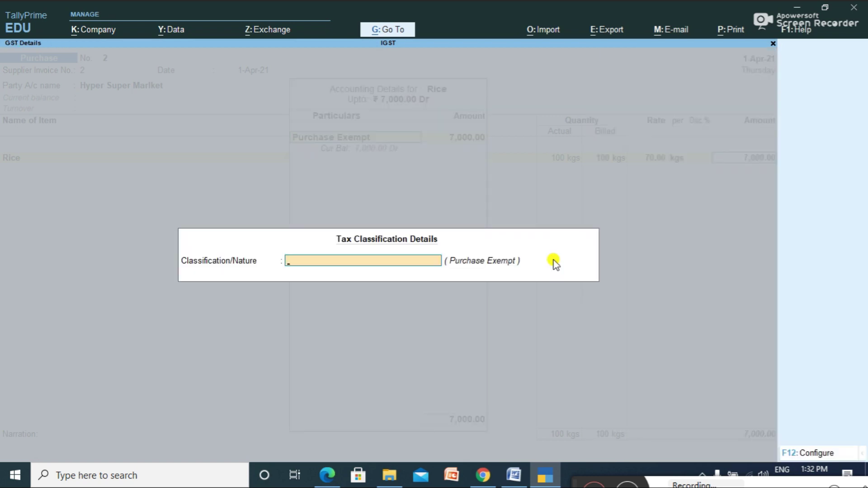
type("Pu")
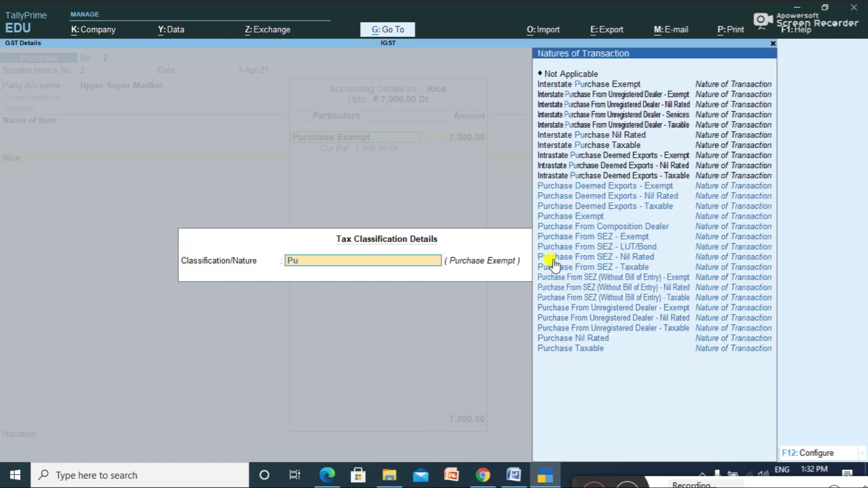
key("Down")
key("Down")
key("Down")
key("Down")
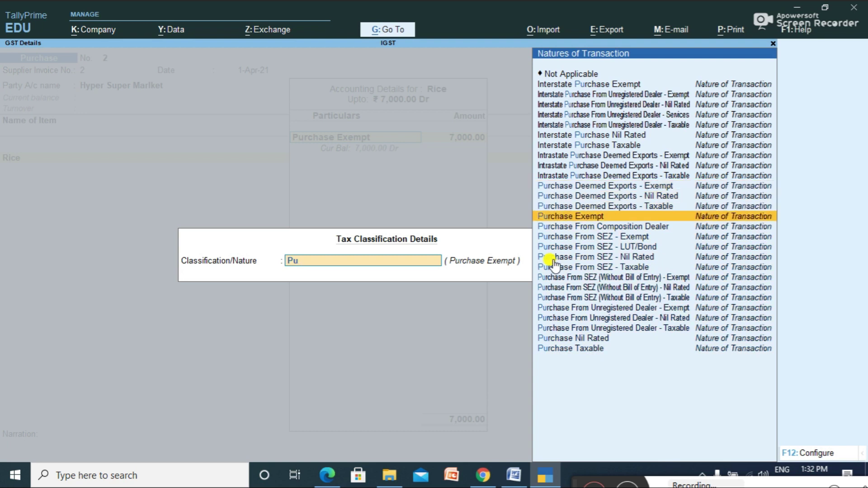
key("Return")
key("Return")
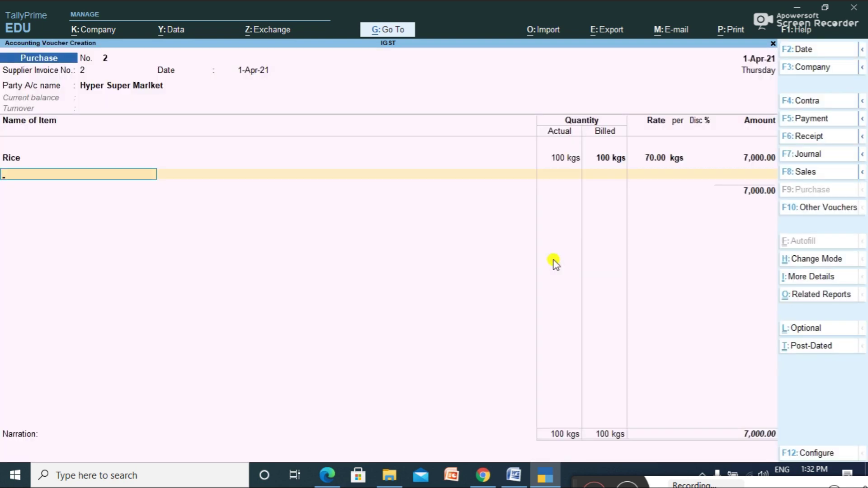
Step: End the item list, accept the New Ref 2 bill-wise details for the full amount and save the purchase voucher without narration
key("Return")
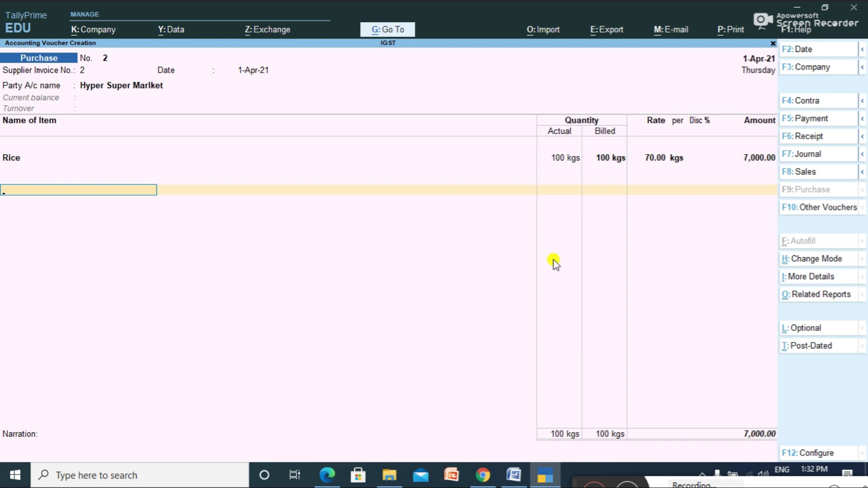
key("Return")
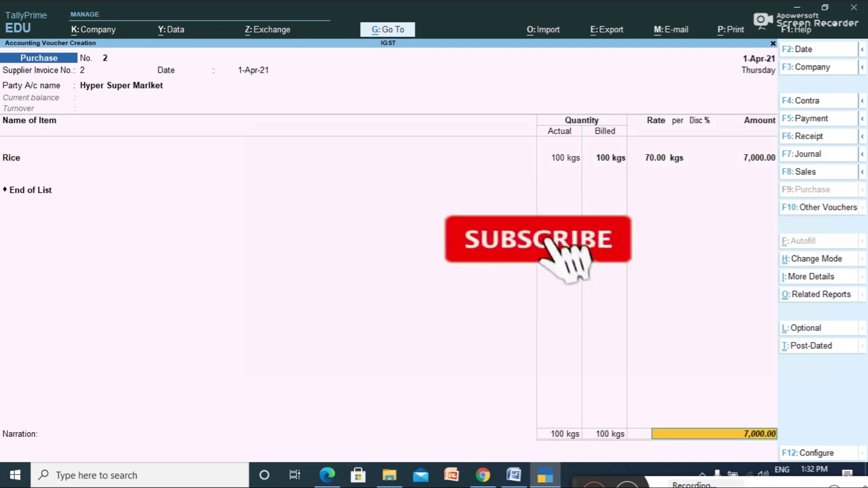
key("Return")
key("Return")
key("Return")
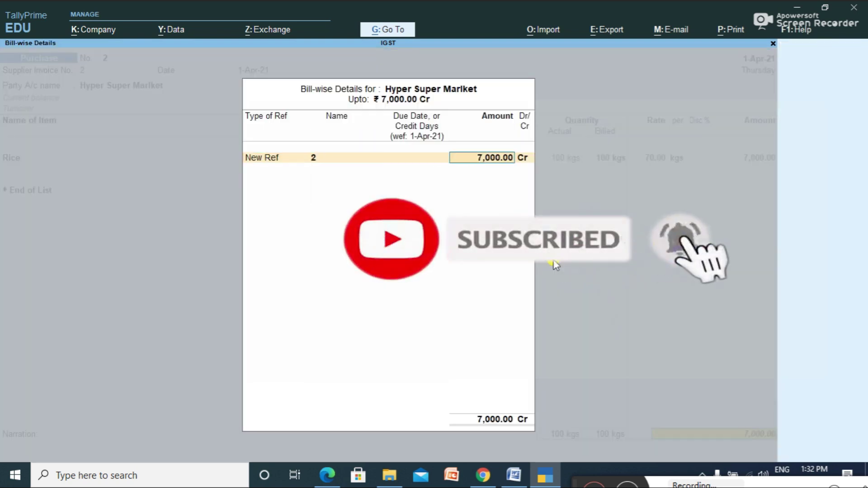
key("Return")
key("Return")
key("Return")
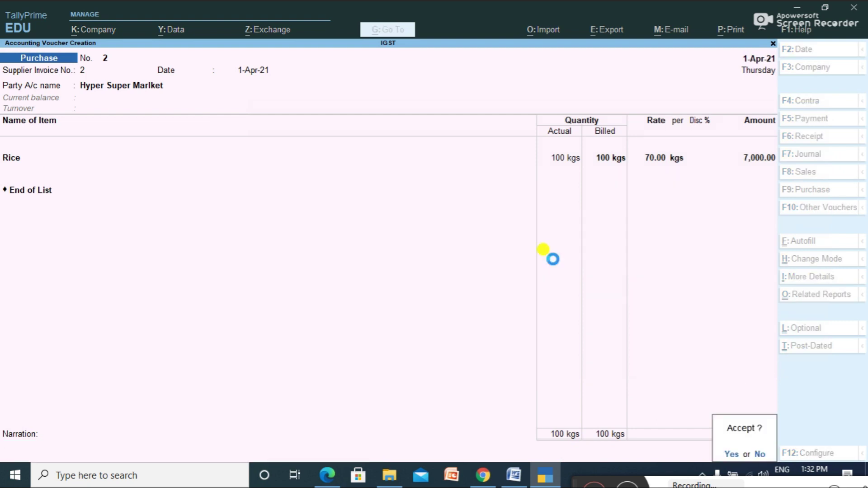
key("Return")
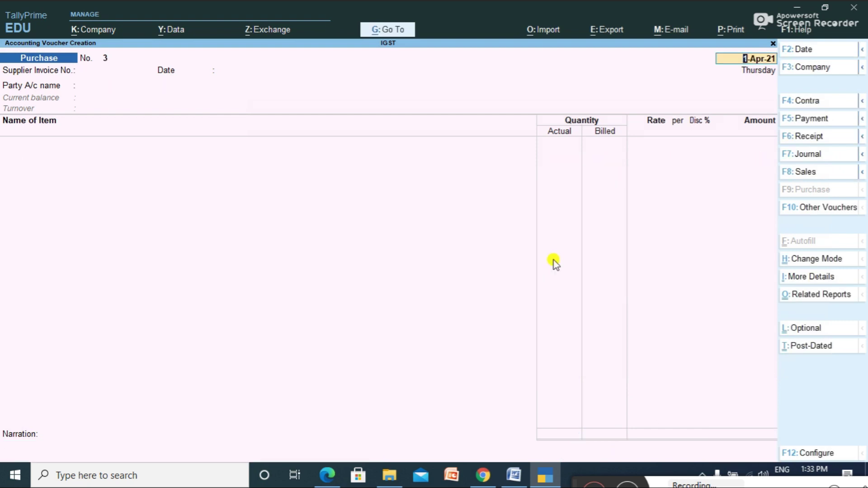
Step: Start a sales voucher dated 1-Apr-21 with the customer's ledger as party account and accept the default supplementary details
left_click(808, 175)
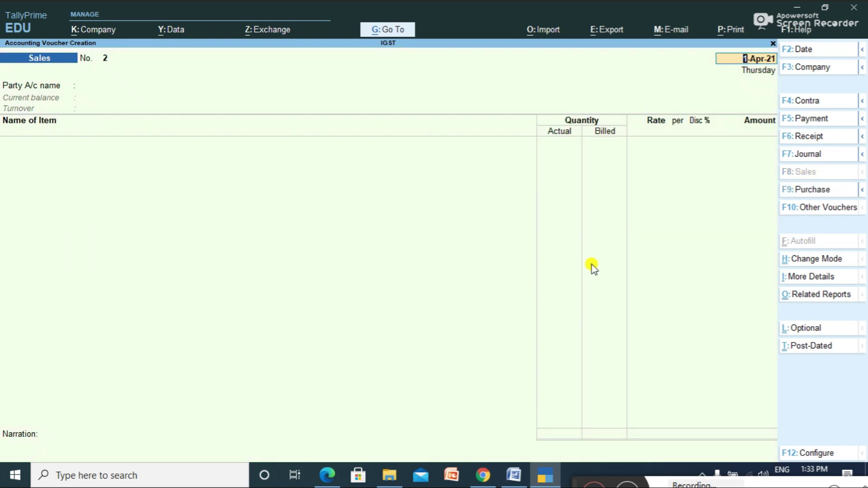
key("Return")
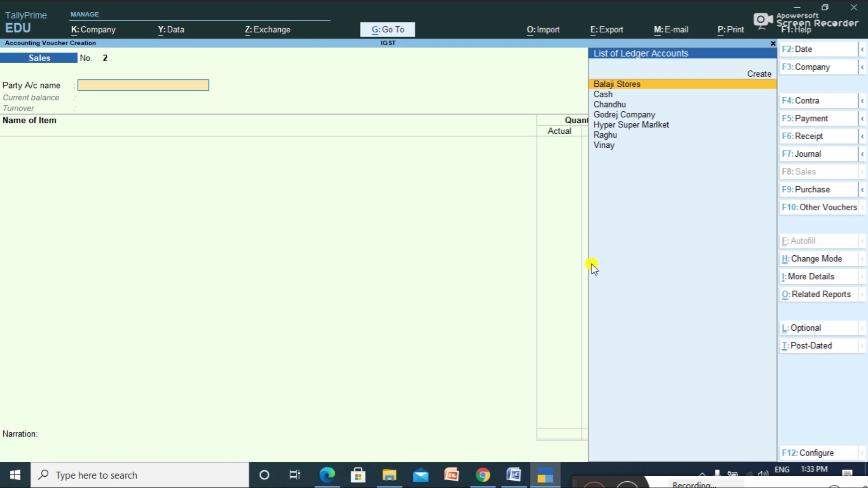
key("Down")
key("Down")
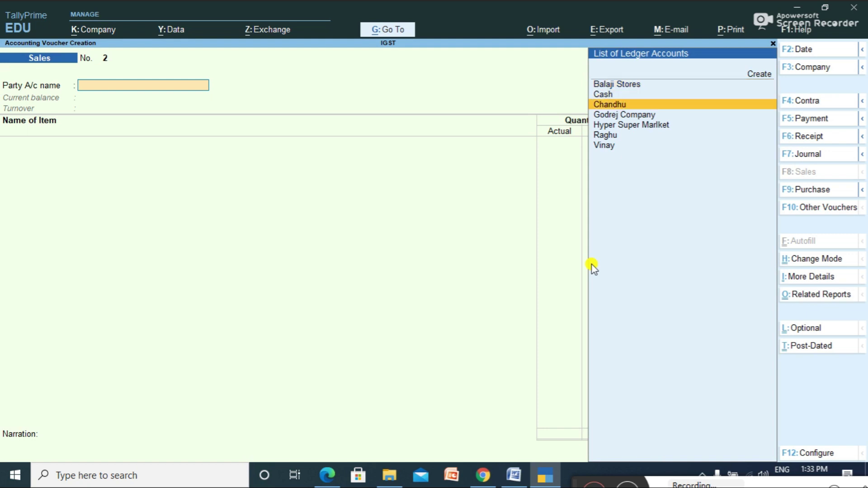
key("Return")
key("Return")
key("Return")
key("ctrl+a")
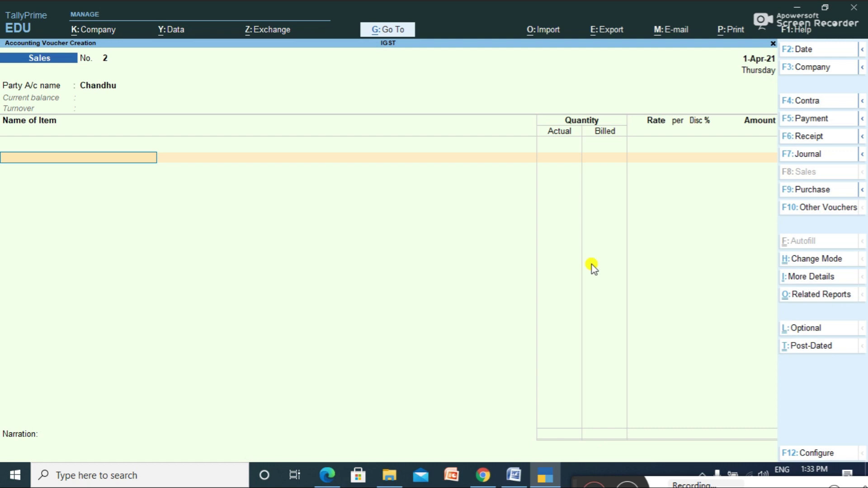
Step: Add Rice to the sales voucher with a quantity of 50 kgs at a rate of 100 per kg
type("Ri")
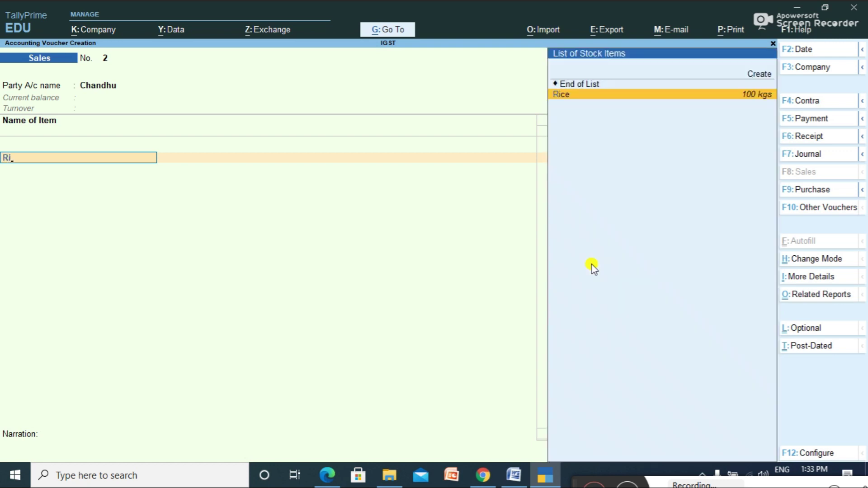
key("Return")
type("50")
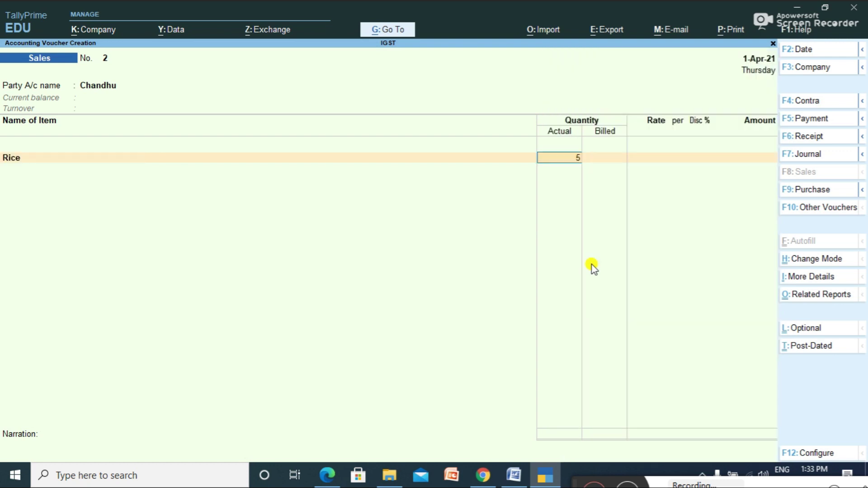
type("100")
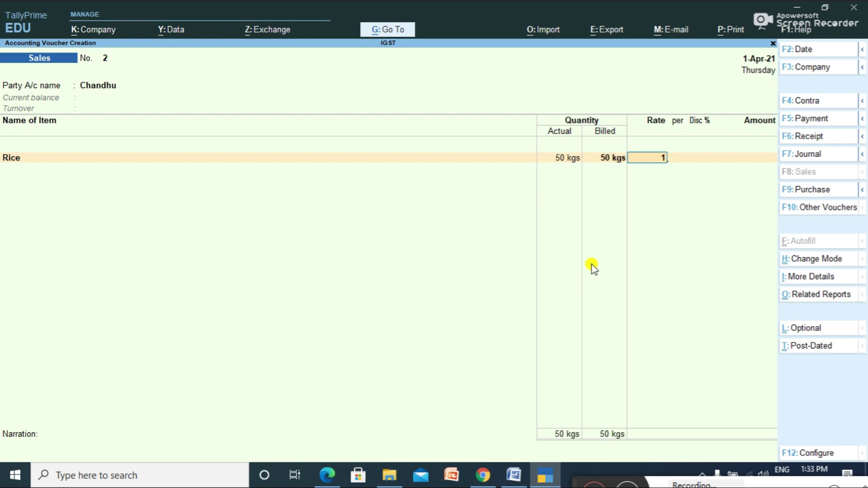
key("Return")
key("Return")
key("Return")
key("Return")
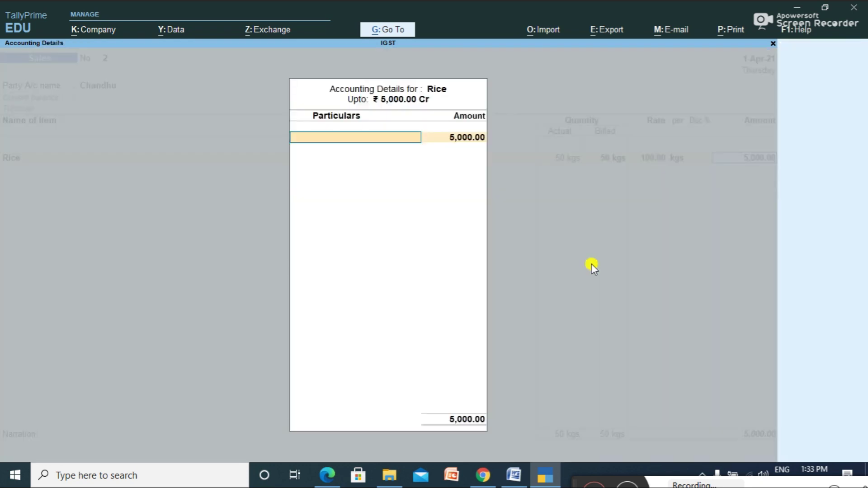
Step: Allocate the Rice amount to the Sales Exempt ledger with Sales Exempt as the tax classification
type("Sa")
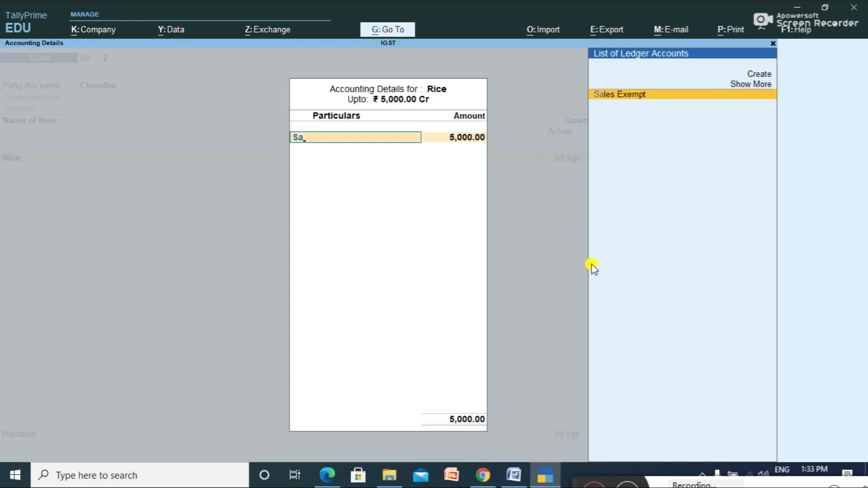
key("Return")
type("Sa")
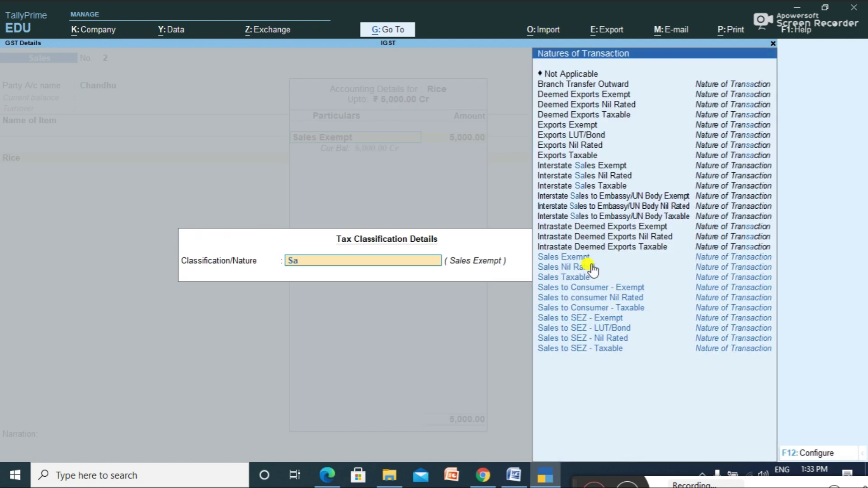
key("Down")
key("Down")
key("Up")
key("Up")
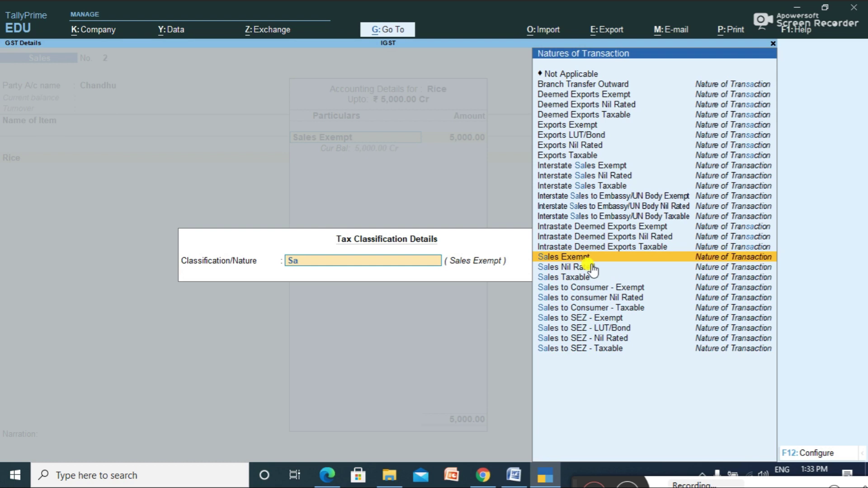
key("Return")
key("Return")
Step: End the sales voucher's item list, accept the remaining default details and leave the narration empty, keeping the voucher open unsaved
key("Return")
key("Return")
key("Return")
key("Return")
key("Return")
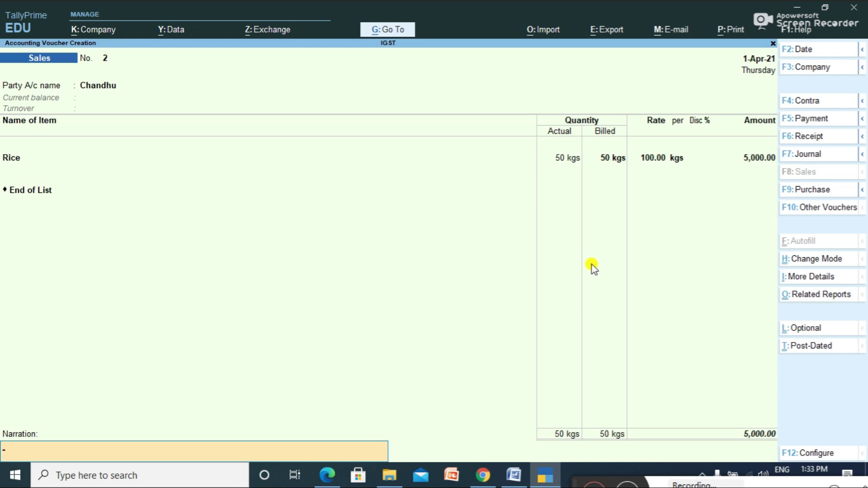
key("Return")
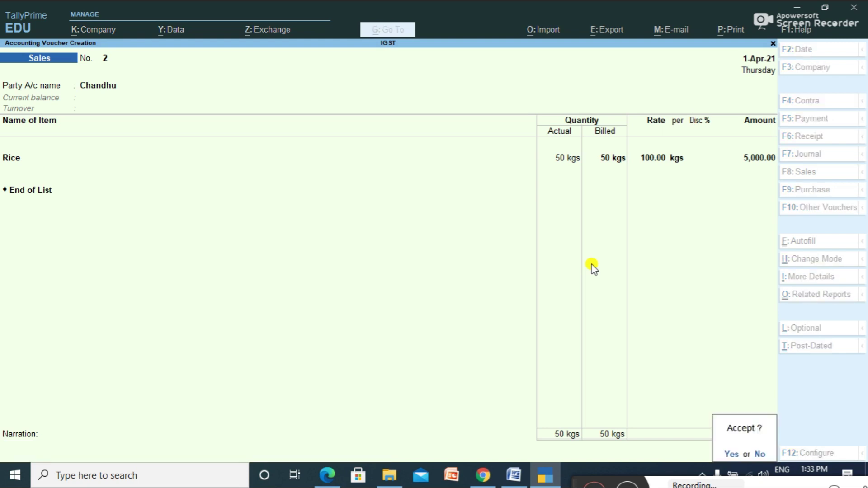
key("Escape")
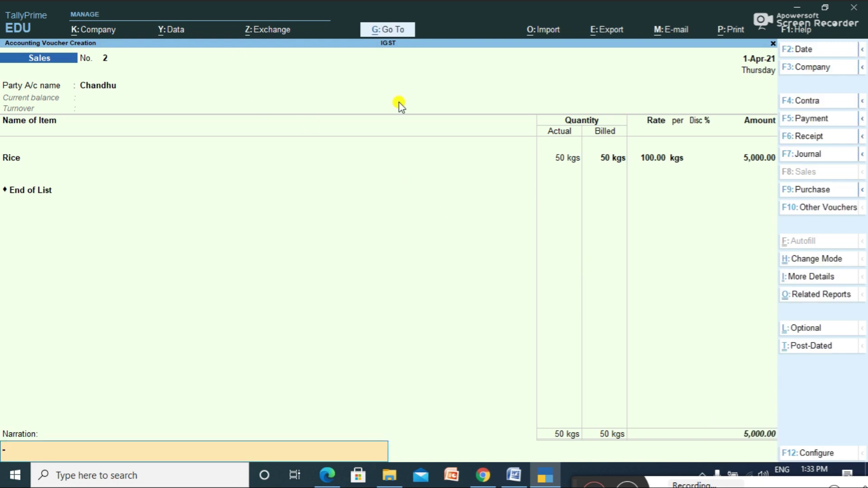
Step: Preview the current sales voucher's Bill of Supply printout, then close the preview and the print dialog without printing
left_click(727, 32)
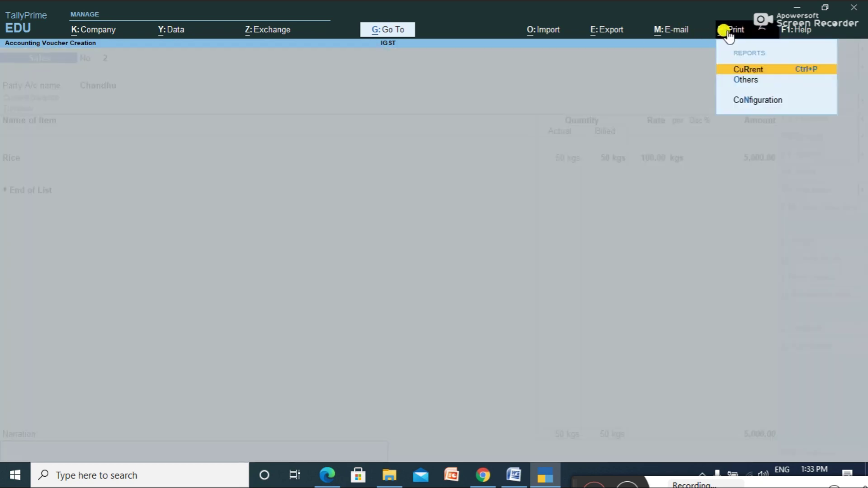
left_click(748, 70)
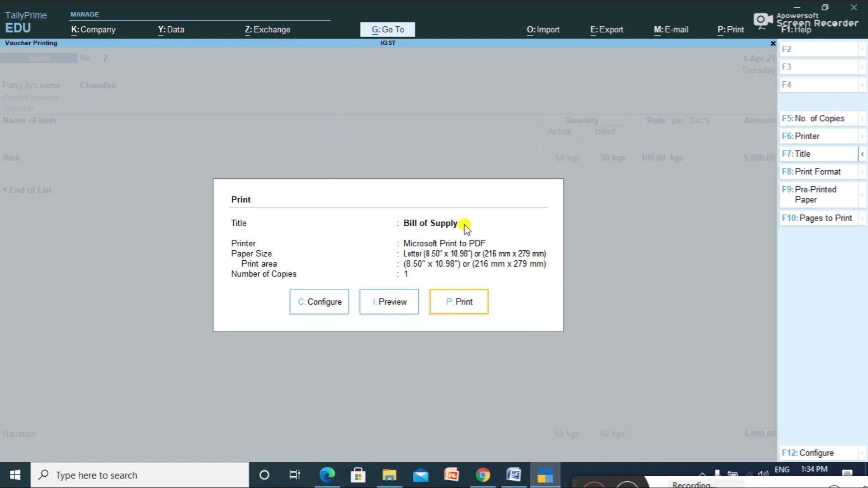
left_click(400, 314)
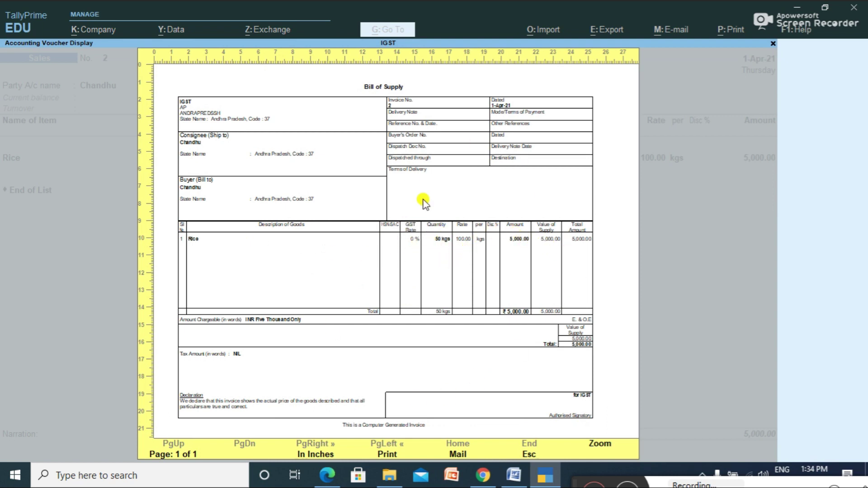
key("Escape")
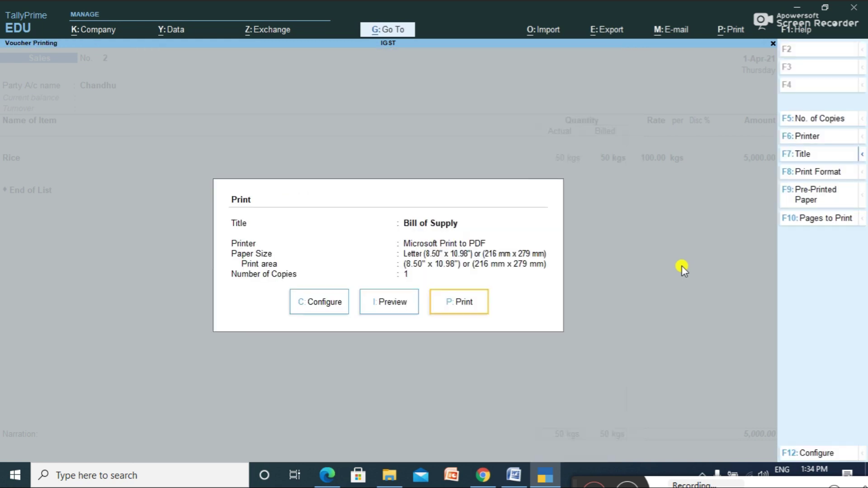
key("Escape")
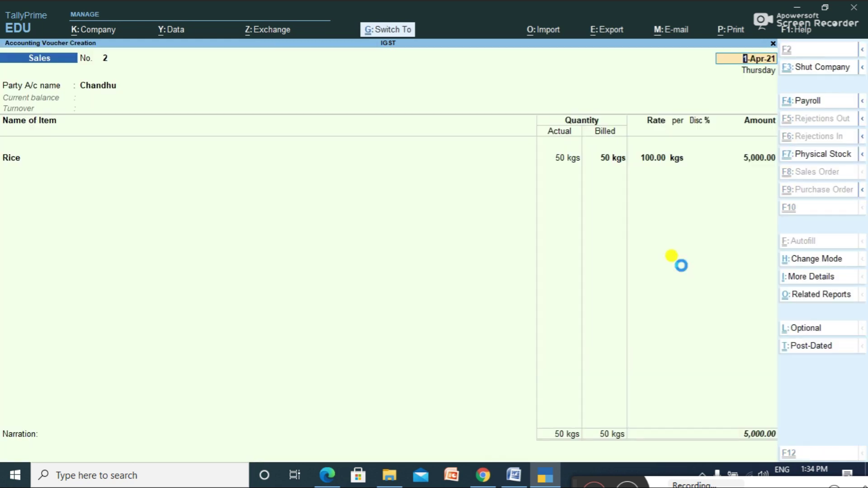
Step: Save the sales voucher and leave voucher entry for the Gateway of Tally
key("ctrl+a")
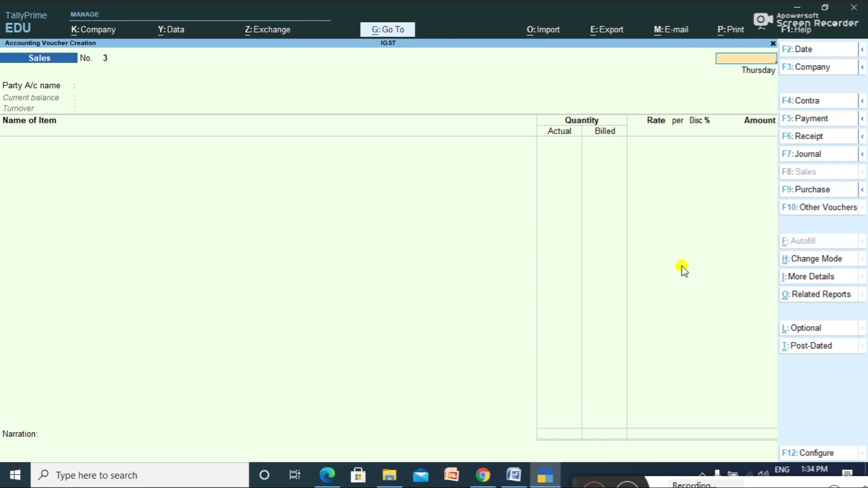
key("Escape")
key("y")
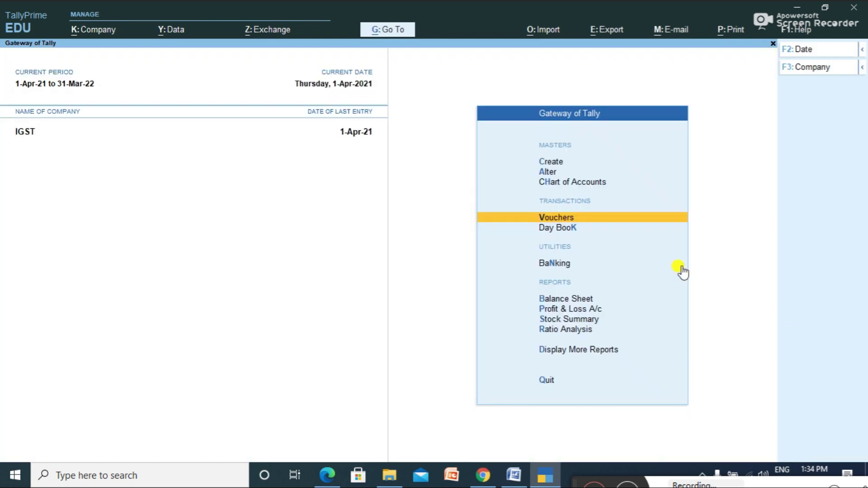